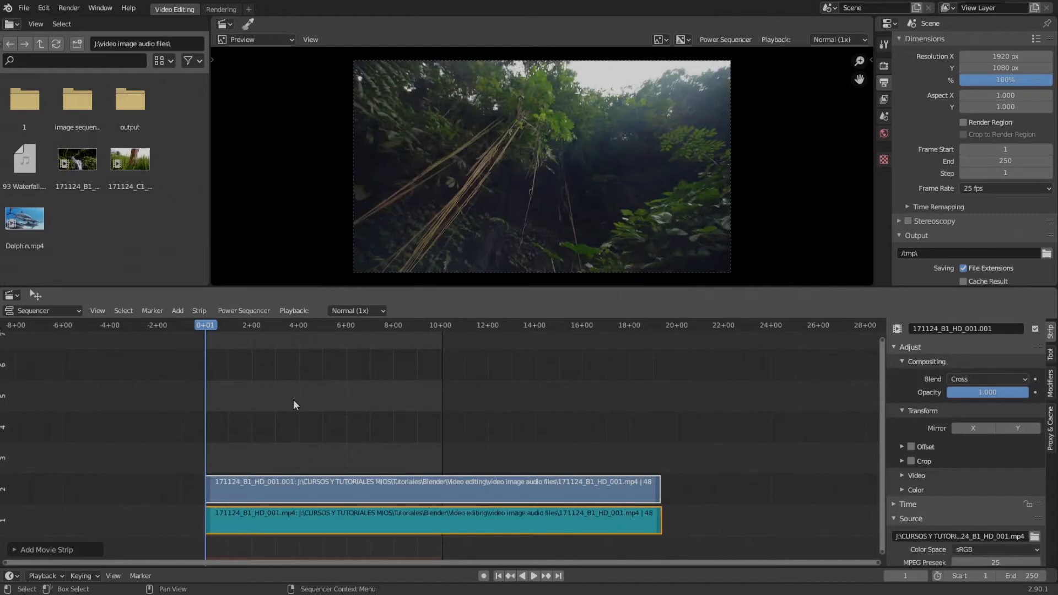
- Examine where the video strip ends compared with its audio strip in the sequencer
{"action": "middle_click_drag", "start_coordinate": [294, 400], "coordinate": [231, 445], "text": "ctrl"}
{"action": "scroll", "coordinate": [231, 445], "scroll_direction": "up", "scroll_amount": 1}
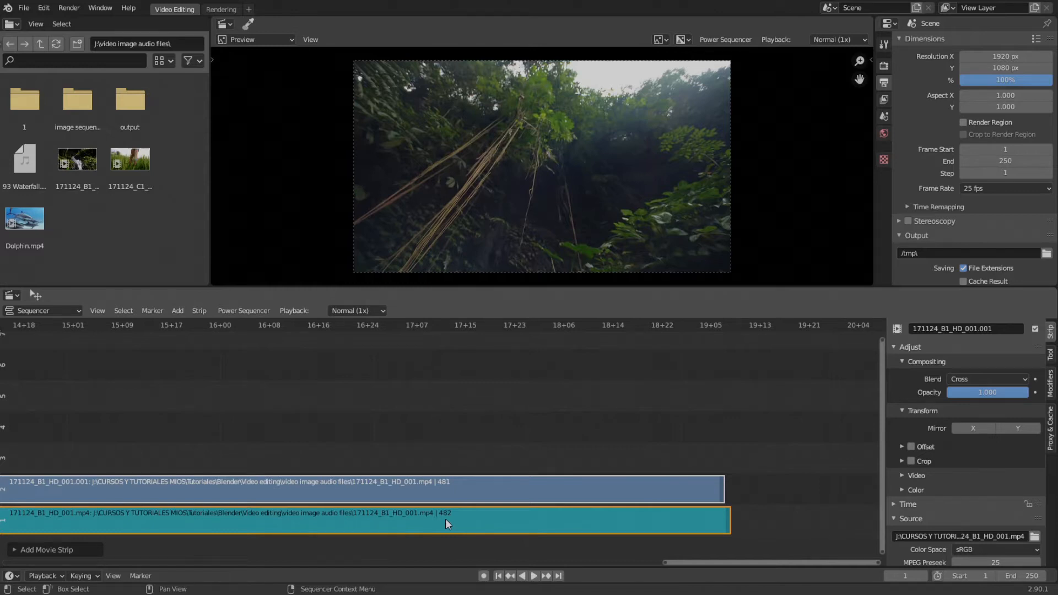
{"action": "scroll", "coordinate": [455, 507], "scroll_direction": "down", "scroll_amount": 1}
{"action": "scroll", "coordinate": [479, 497], "scroll_direction": "up", "scroll_amount": 2}
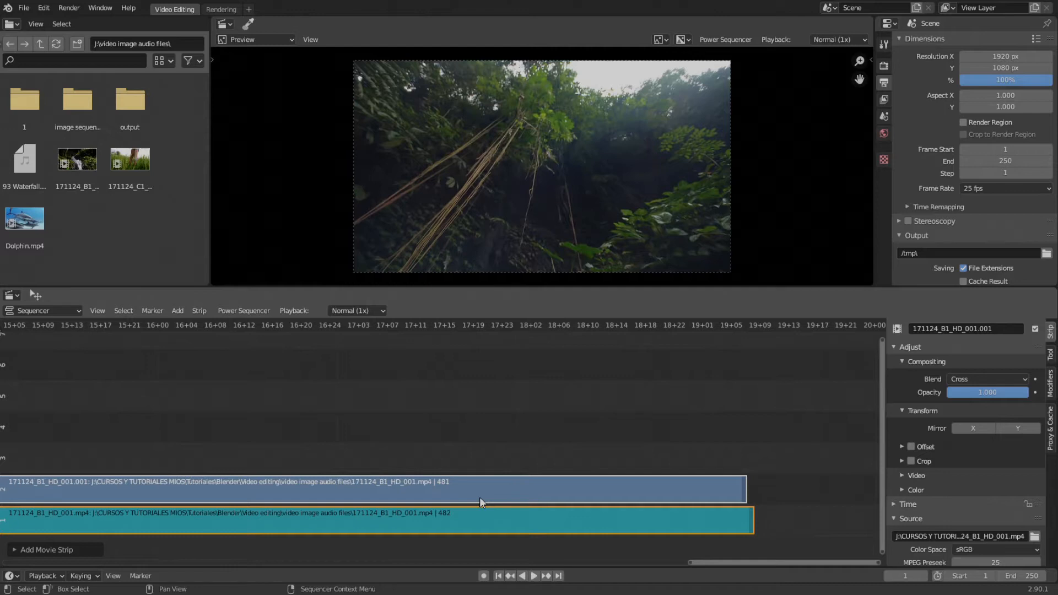
{"action": "scroll", "coordinate": [415, 487], "scroll_direction": "down", "scroll_amount": 1}
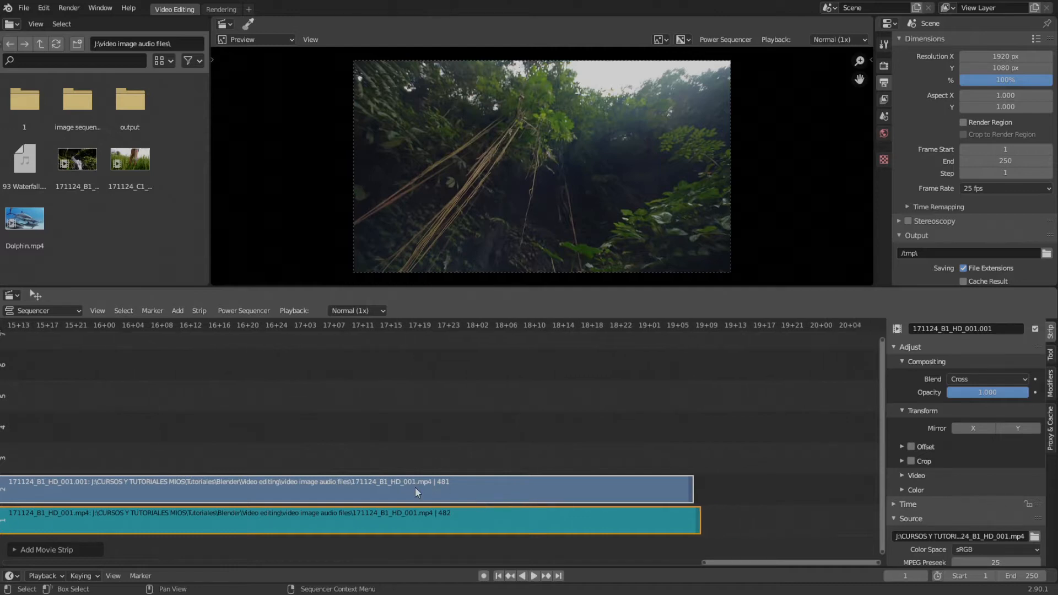
{"action": "scroll", "coordinate": [415, 487], "scroll_direction": "up", "scroll_amount": 2}
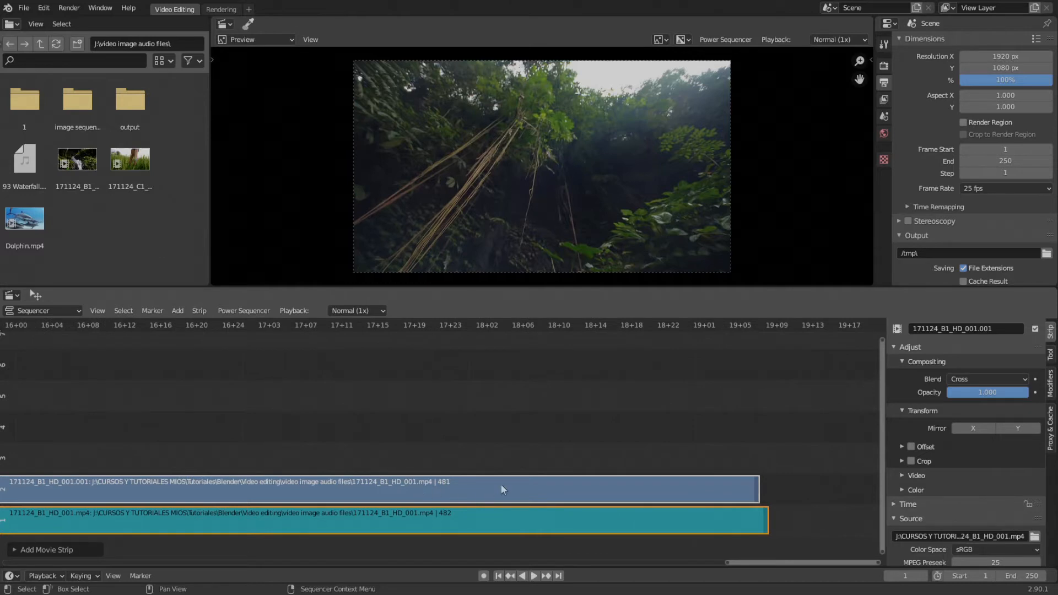
{"action": "middle_click_drag", "start_coordinate": [527, 469], "coordinate": [381, 458]}
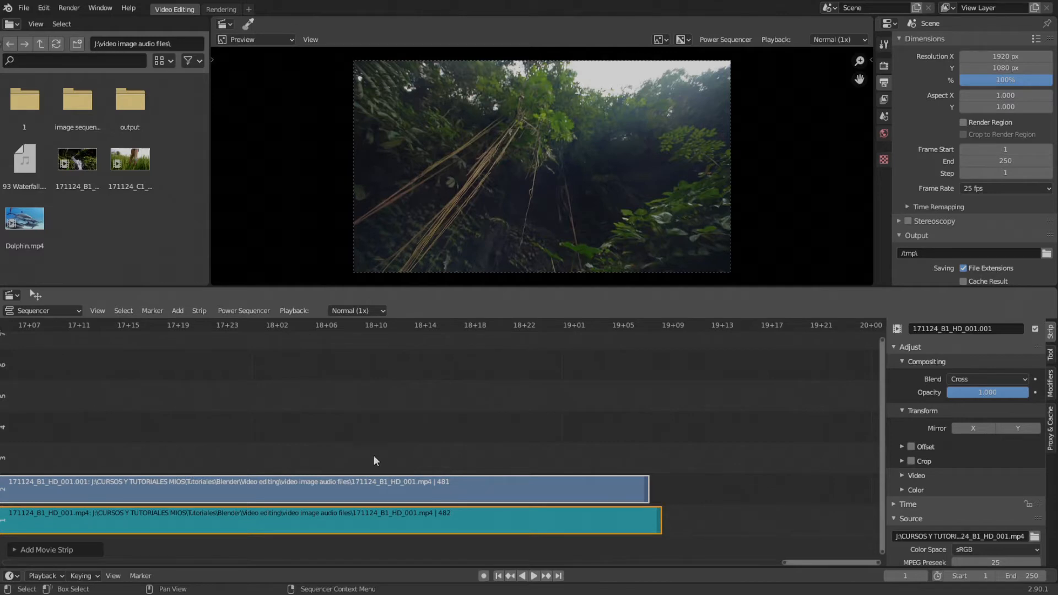
{"action": "scroll", "coordinate": [374, 455], "scroll_direction": "down", "scroll_amount": 3}
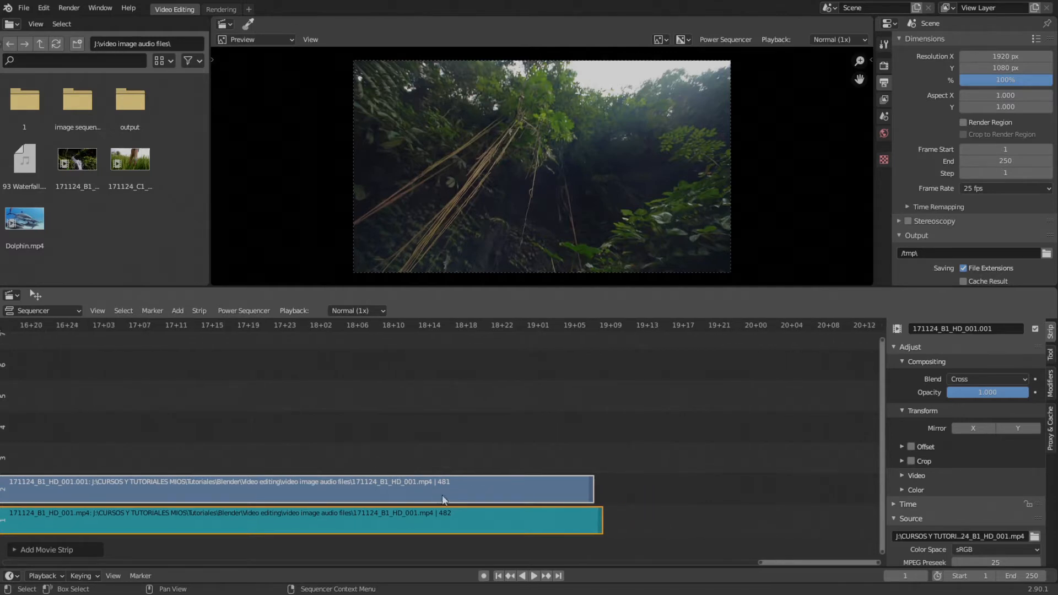
- Duplicate the video and audio strips and place the copies directly after the originals in channels 2 and 1
{"action": "left_click", "coordinate": [376, 518]}
{"action": "middle_click_drag", "start_coordinate": [377, 518], "coordinate": [210, 486], "text": "ctrl"}
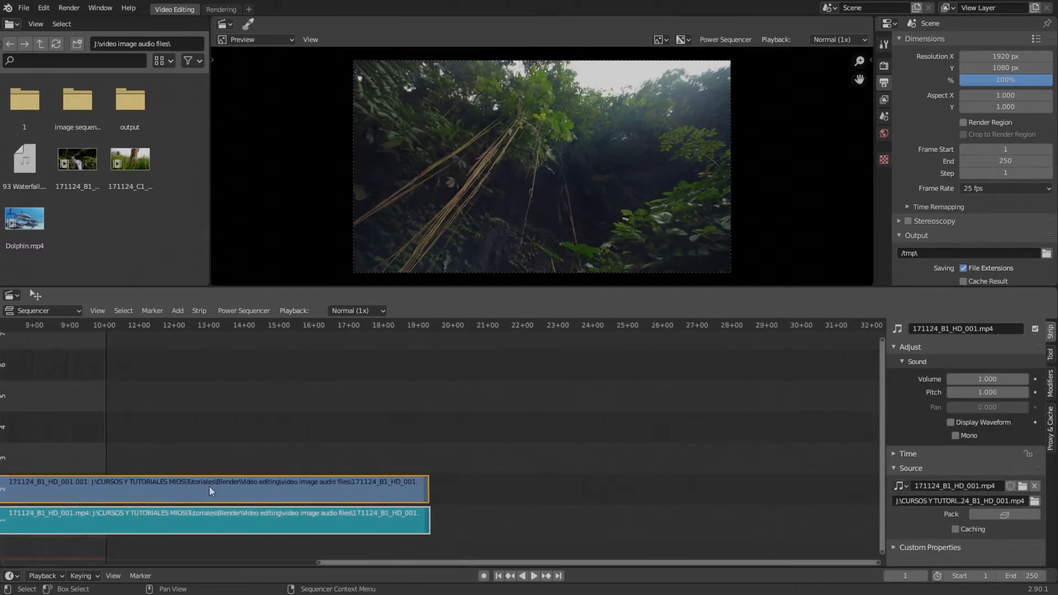
{"action": "key", "text": "shift+d"}
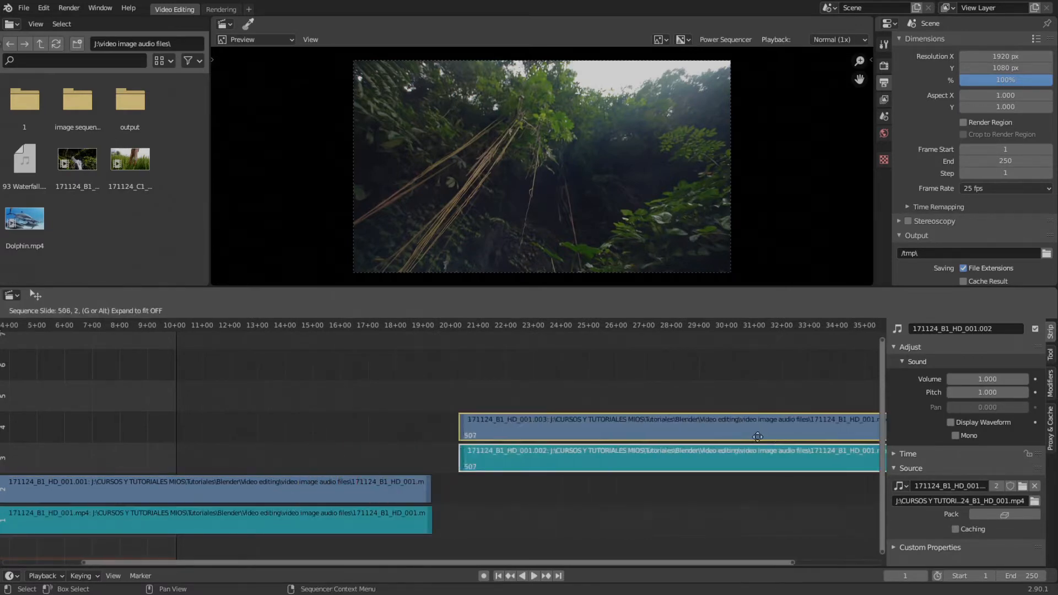
{"action": "left_click", "coordinate": [782, 451]}
{"action": "scroll", "coordinate": [709, 460], "scroll_direction": "up", "scroll_amount": 2}
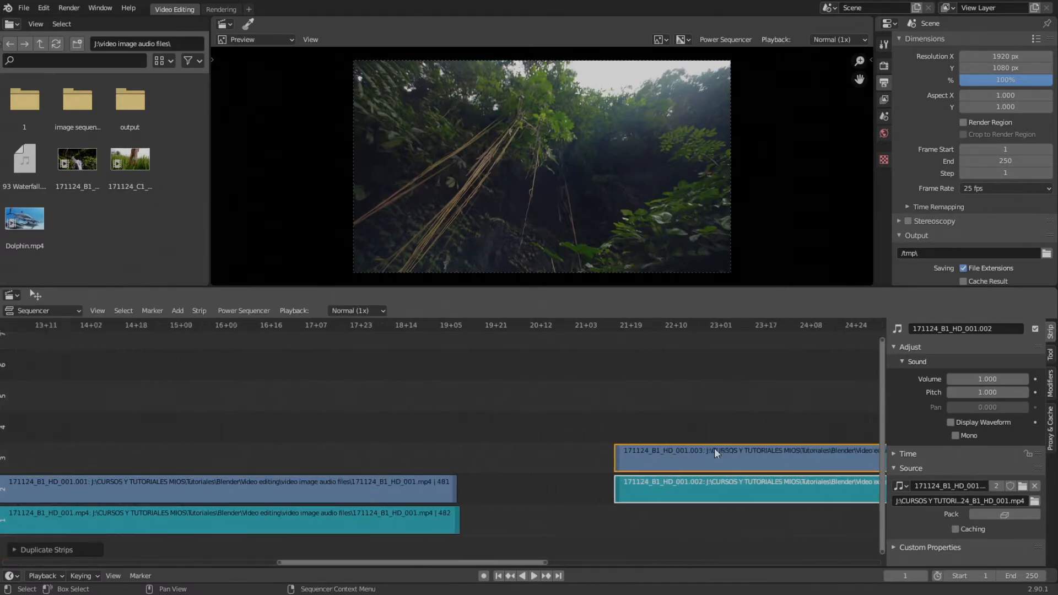
{"action": "key", "text": "g"}
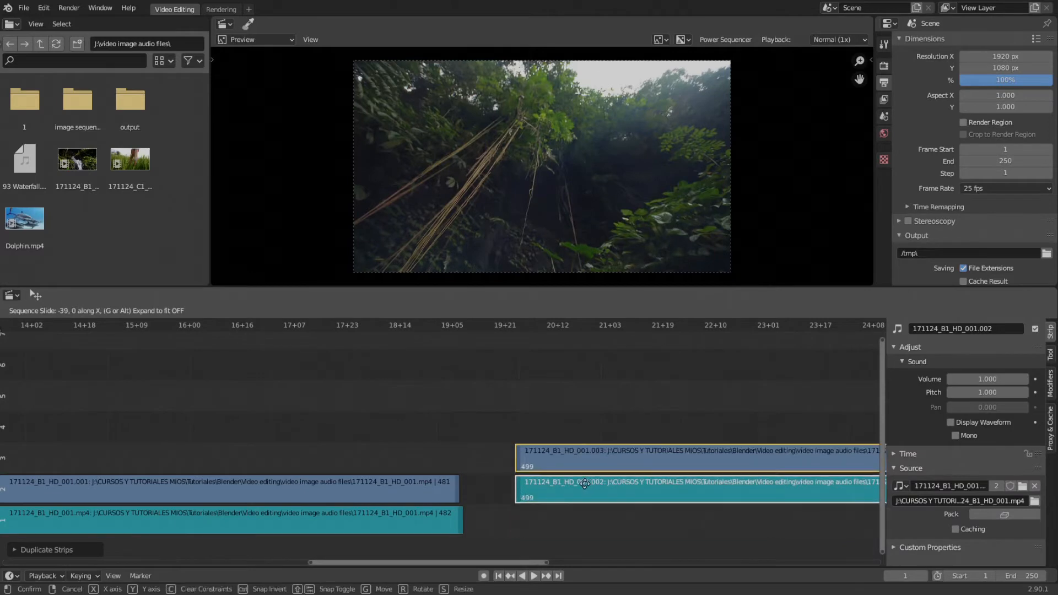
{"action": "key", "text": "Escape"}
{"action": "key", "text": "g"}
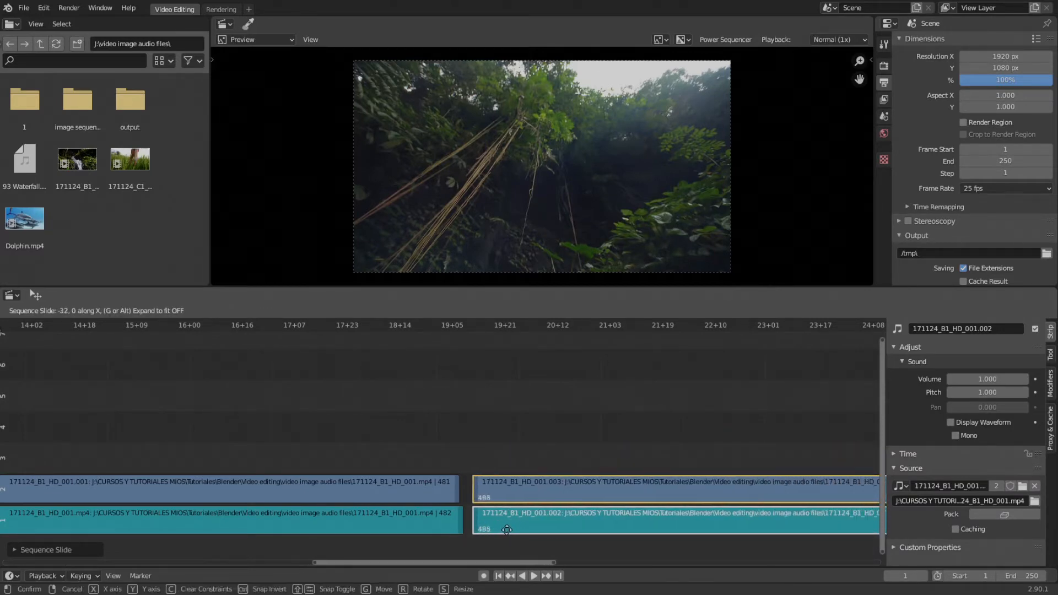
{"action": "left_click", "coordinate": [492, 537]}
- Scrub the playhead across the junction between the original and duplicated video strips, stopping at 19+09
{"action": "scroll", "coordinate": [490, 533], "scroll_direction": "up", "scroll_amount": 8}
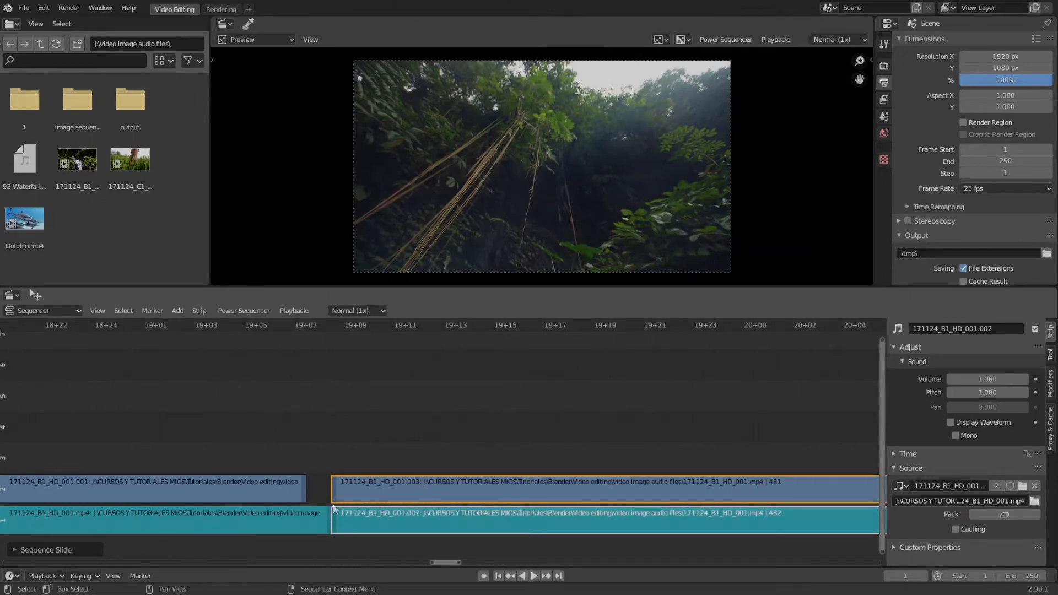
{"action": "left_click", "coordinate": [295, 328]}
{"action": "mouse_move", "coordinate": [296, 326]}
{"action": "left_mouse_down"}
{"action": "mouse_move", "coordinate": [287, 325]}
{"action": "mouse_move", "coordinate": [299, 325]}
{"action": "left_mouse_up"}
{"action": "mouse_move", "coordinate": [381, 328]}
{"action": "left_mouse_down"}
{"action": "mouse_move", "coordinate": [286, 321]}
{"action": "mouse_move", "coordinate": [349, 329]}
{"action": "mouse_move", "coordinate": [266, 333]}
{"action": "mouse_move", "coordinate": [363, 336]}
{"action": "left_mouse_up"}
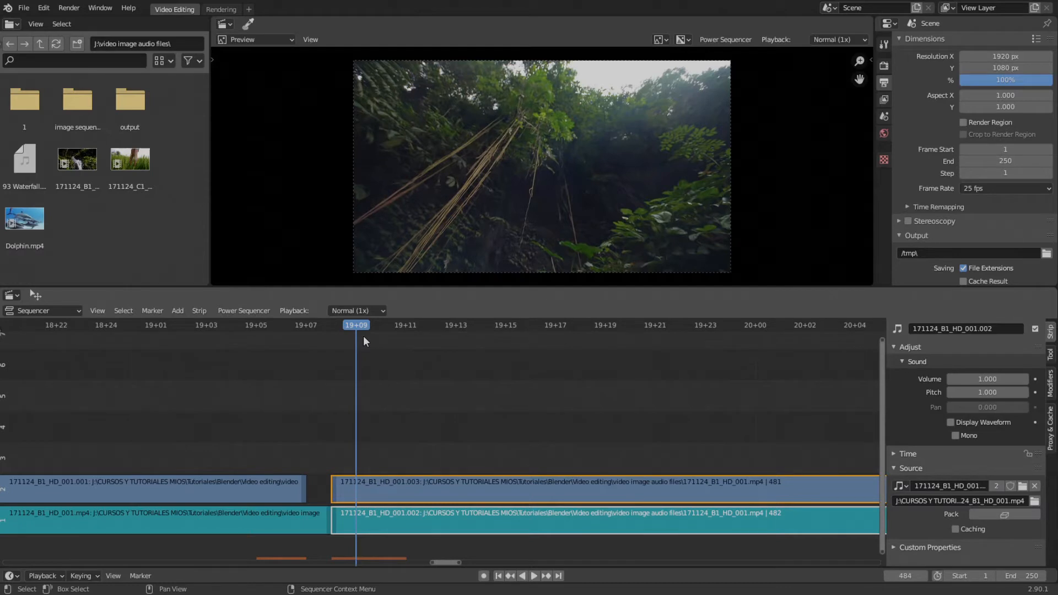
- Delete the duplicated video and audio strips
{"action": "scroll", "coordinate": [363, 386], "scroll_direction": "down", "scroll_amount": 4}
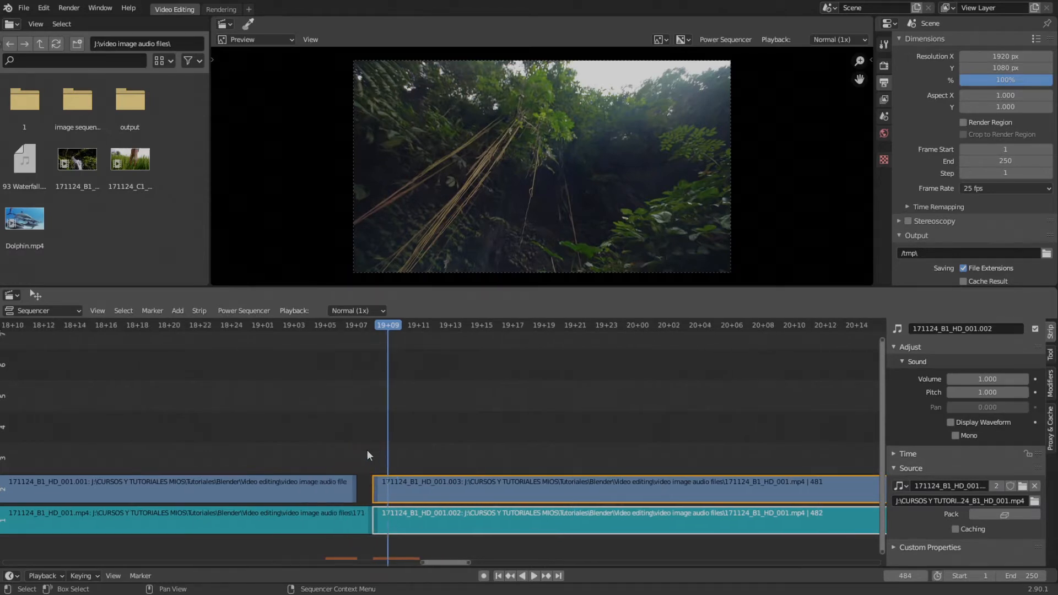
{"action": "left_click", "coordinate": [437, 506]}
{"action": "left_click", "coordinate": [437, 496], "text": "shift"}
{"action": "key", "text": "Delete"}
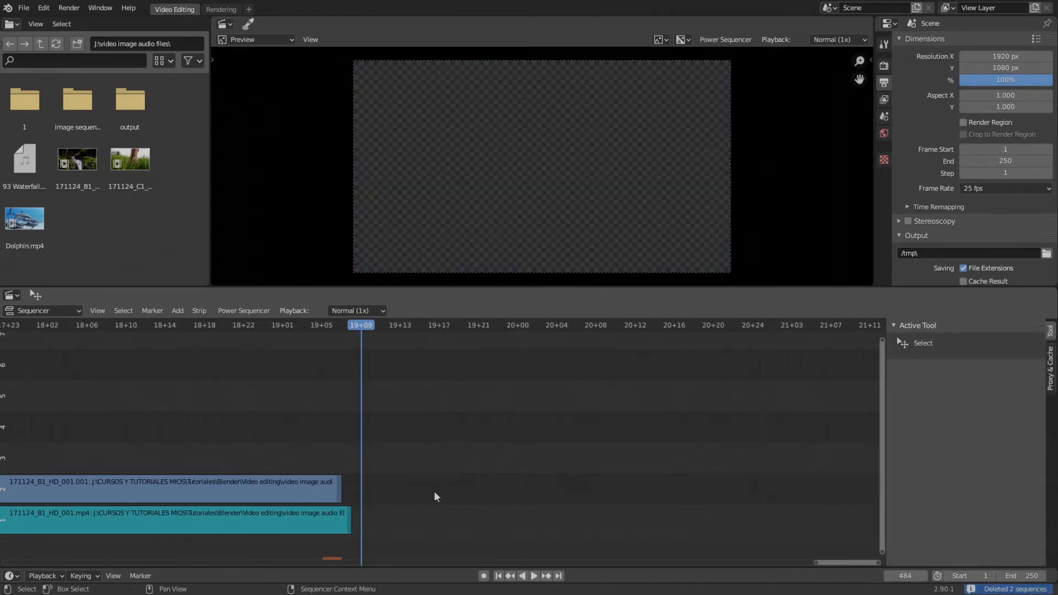
- Select the original audio strip and move the playhead to the end of the video strip at 19+07
{"action": "scroll", "coordinate": [433, 491], "scroll_direction": "up", "scroll_amount": 3}
{"action": "middle_click_drag", "start_coordinate": [433, 491], "coordinate": [534, 467]}
{"action": "scroll", "coordinate": [447, 504], "scroll_direction": "up", "scroll_amount": 3}
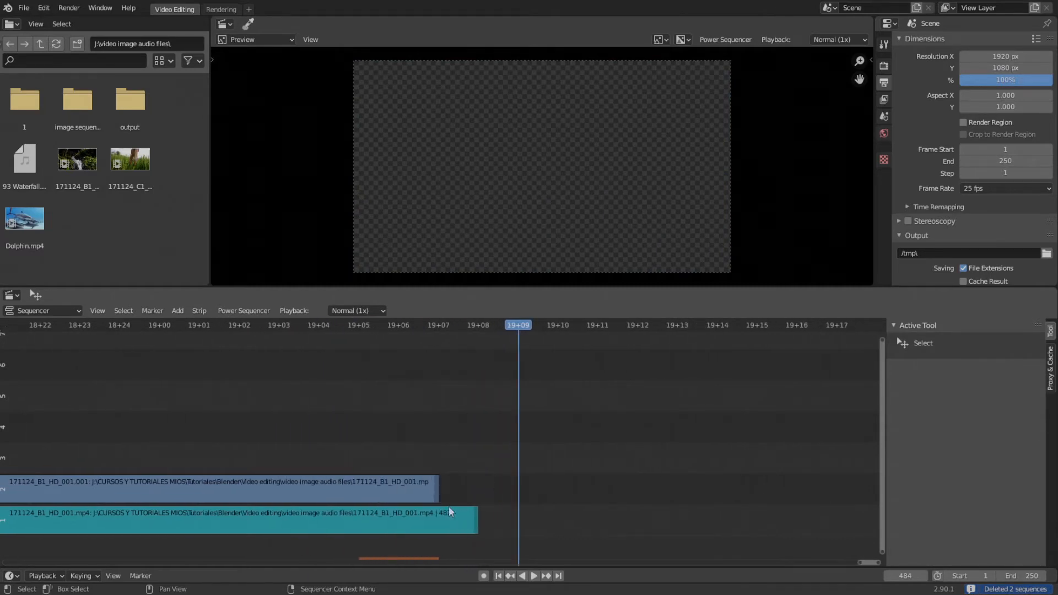
{"action": "left_click", "coordinate": [439, 520]}
{"action": "left_click", "coordinate": [442, 328]}
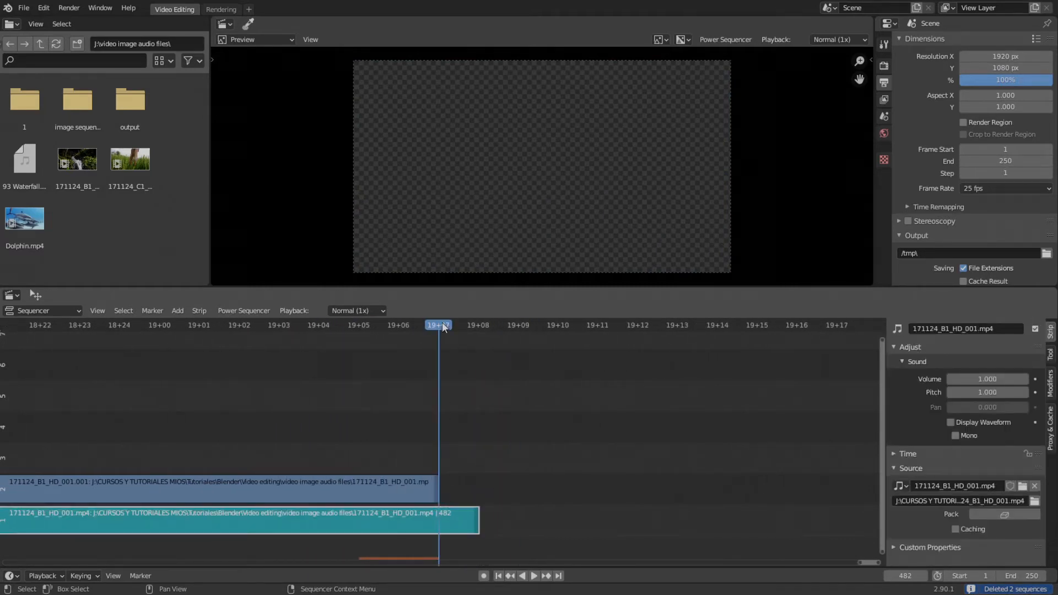
- Try splitting the audio strip at the 19+07 playhead twice, undoing each split
{"action": "scroll", "coordinate": [497, 517], "scroll_direction": "up", "scroll_amount": 2}
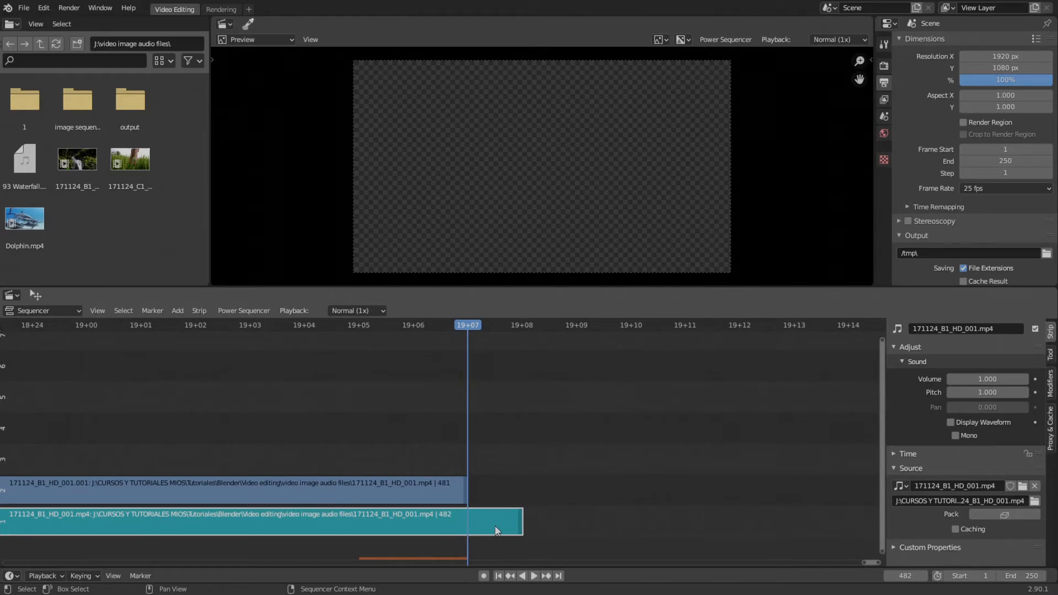
{"action": "middle_click_drag", "start_coordinate": [577, 471], "coordinate": [563, 476]}
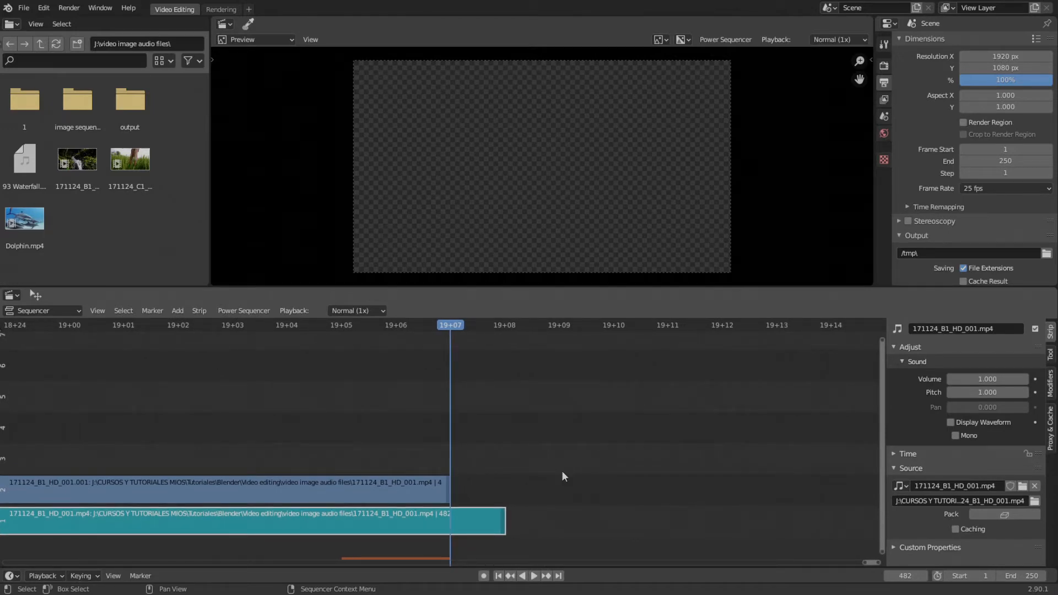
{"action": "key", "text": "k"}
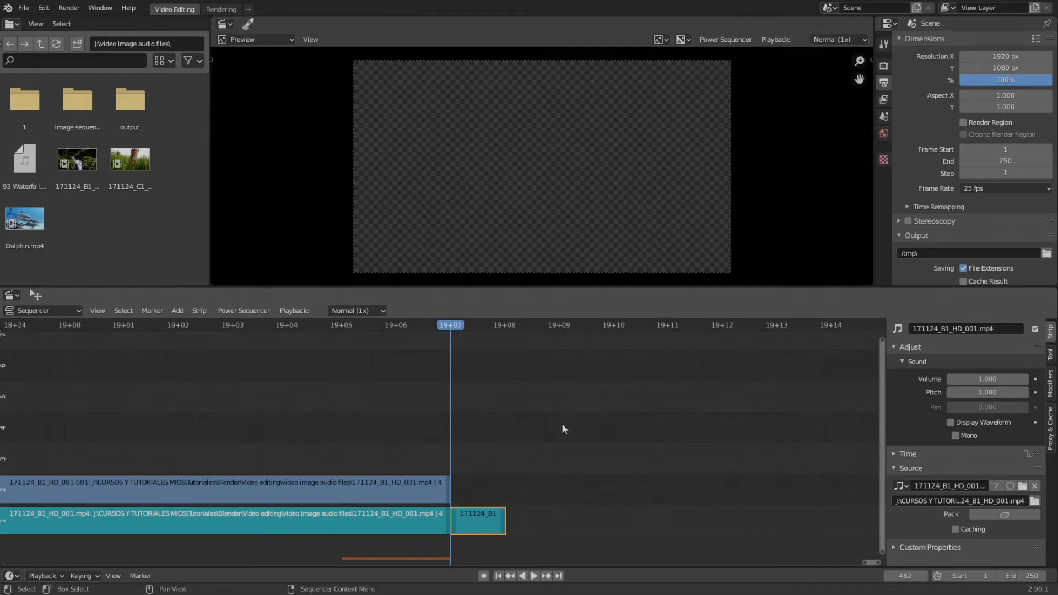
{"action": "scroll", "coordinate": [557, 431], "scroll_direction": "up", "scroll_amount": 2}
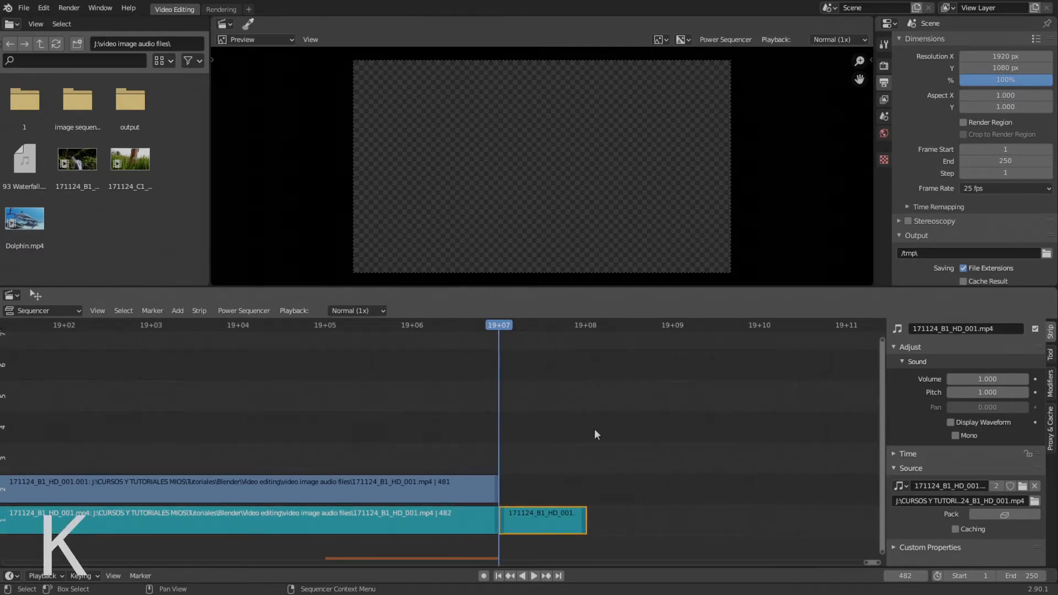
{"action": "key", "text": "ctrl+z"}
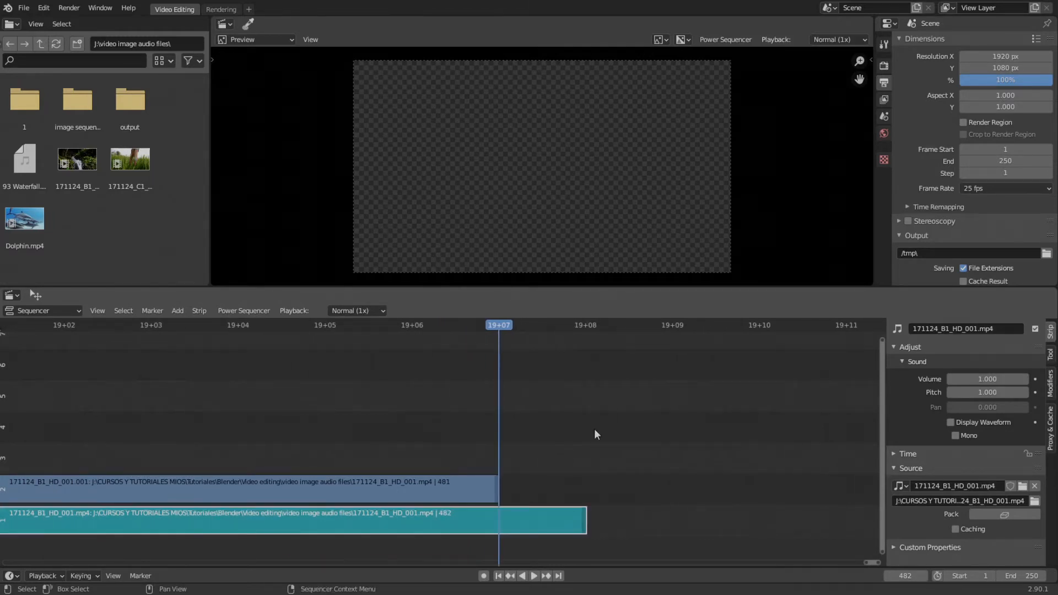
{"action": "left_click", "coordinate": [197, 309]}
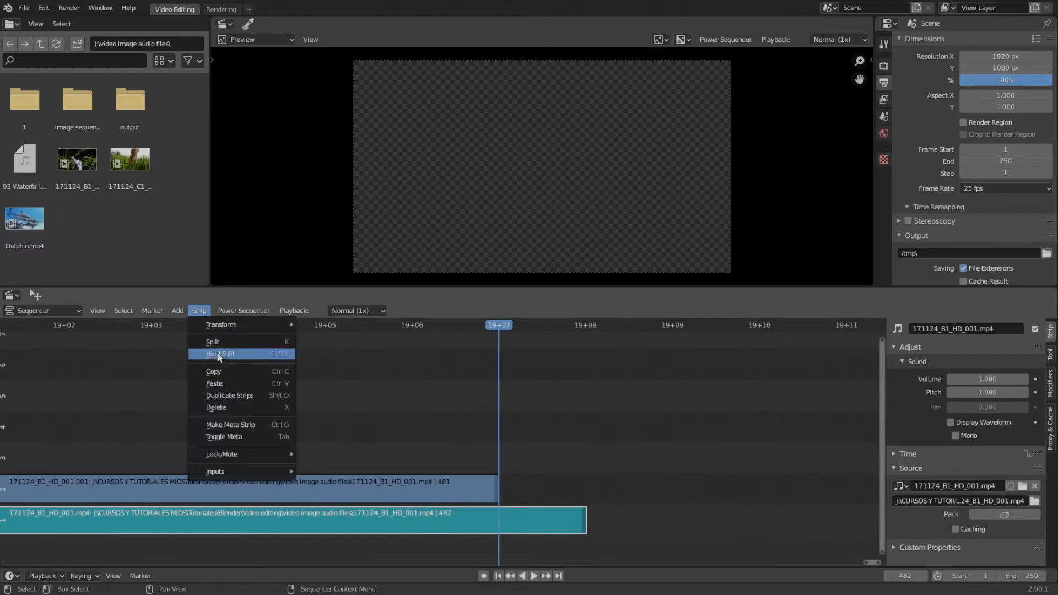
{"action": "left_click", "coordinate": [284, 343]}
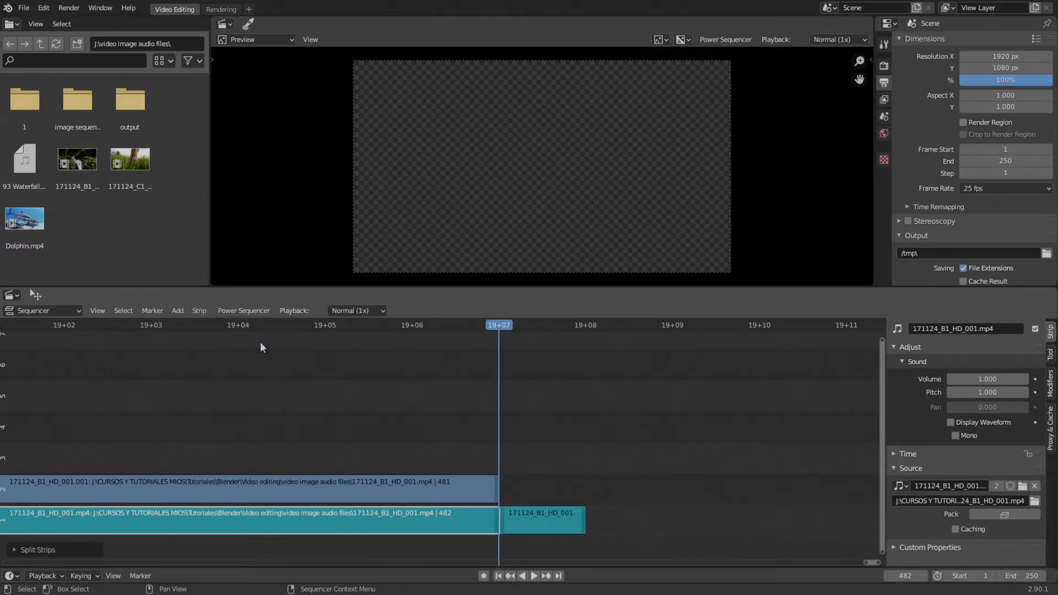
{"action": "scroll", "coordinate": [529, 496], "scroll_direction": "right", "scroll_amount": 2, "text": "ctrl"}
{"action": "key", "text": "ctrl+z"}
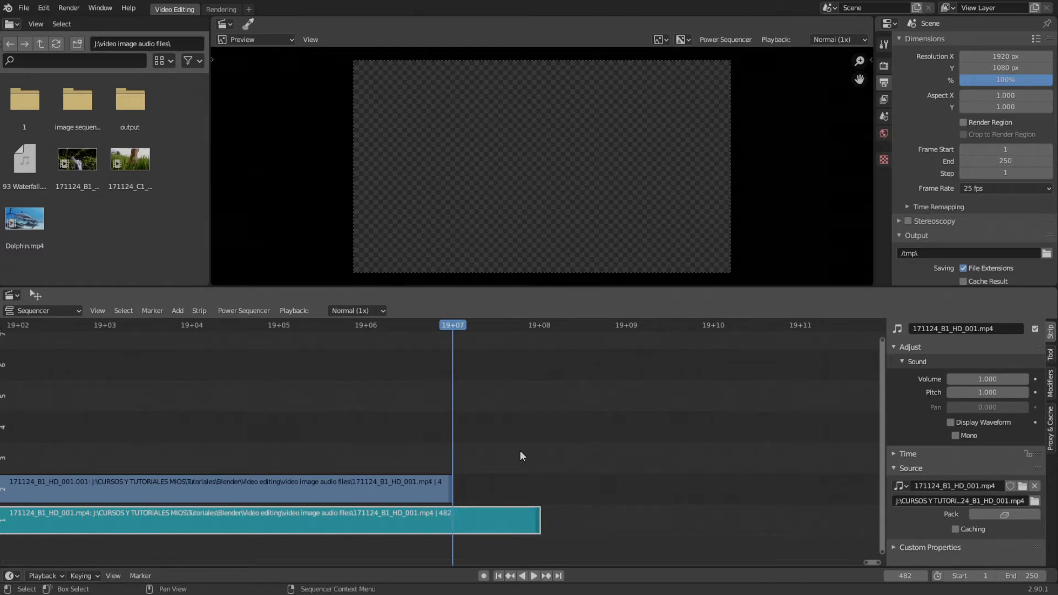
- Try trimming the audio strip's end by one frame to match the video strip, and undo the trim
{"action": "scroll", "coordinate": [521, 450], "scroll_direction": "right", "scroll_amount": 1, "text": "ctrl"}
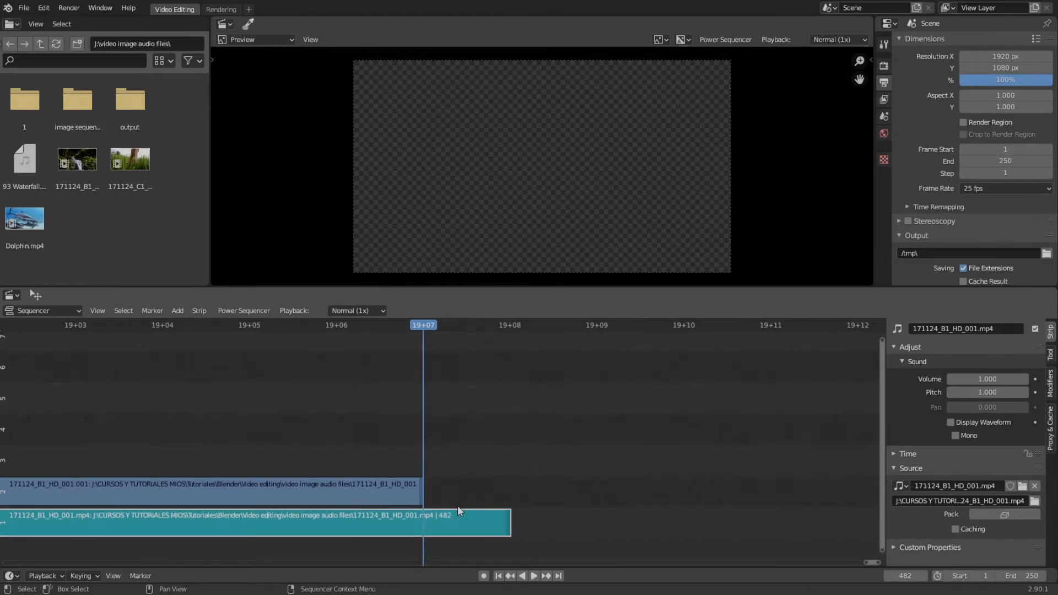
{"action": "scroll", "coordinate": [505, 526], "scroll_direction": "up", "scroll_amount": 1}
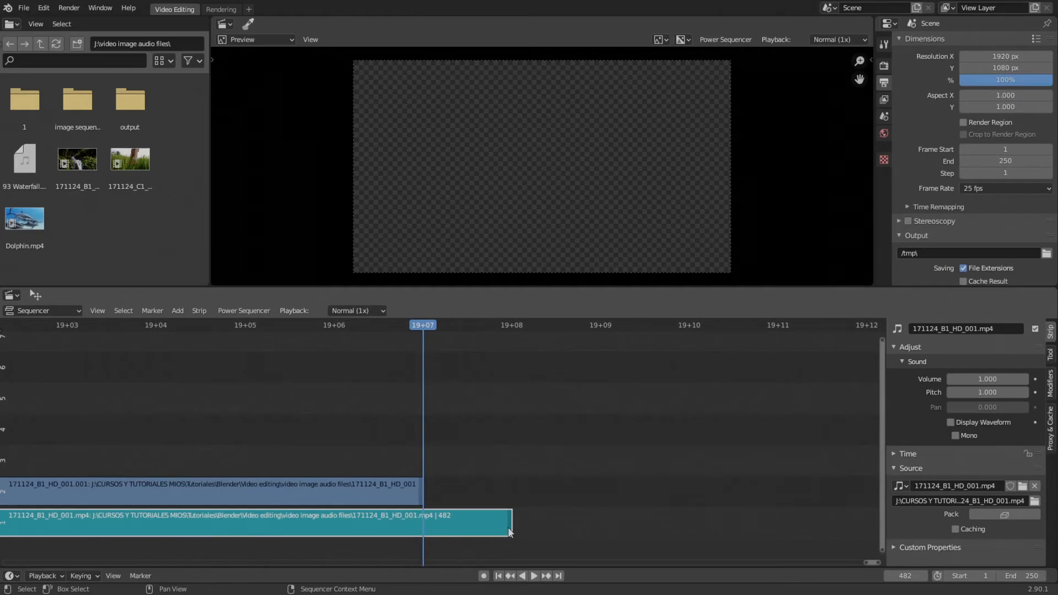
{"action": "left_click", "coordinate": [507, 529]}
{"action": "key", "text": "g"}
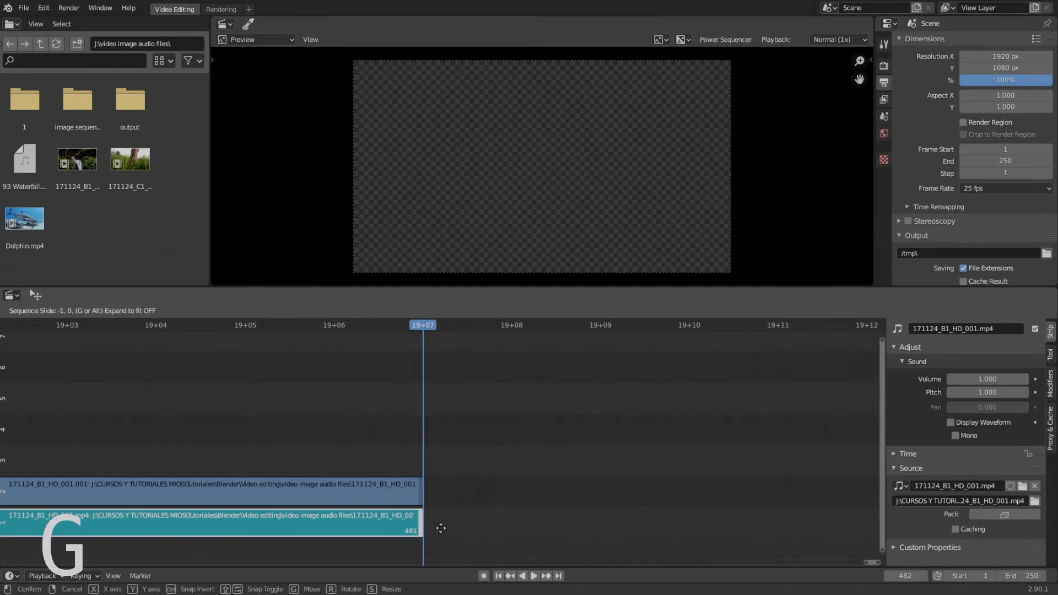
{"action": "left_click", "coordinate": [433, 529]}
{"action": "scroll", "coordinate": [415, 530], "scroll_direction": "left", "scroll_amount": 5, "text": "ctrl"}
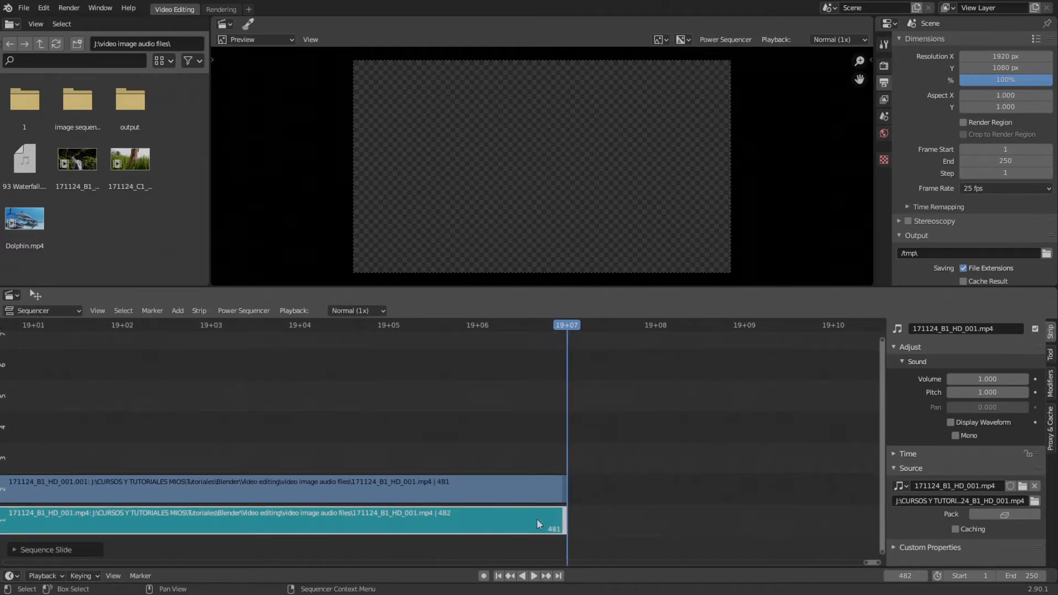
{"action": "key", "text": "ctrl+z"}
{"action": "scroll", "coordinate": [537, 518], "scroll_direction": "left", "scroll_amount": 1, "text": "ctrl"}
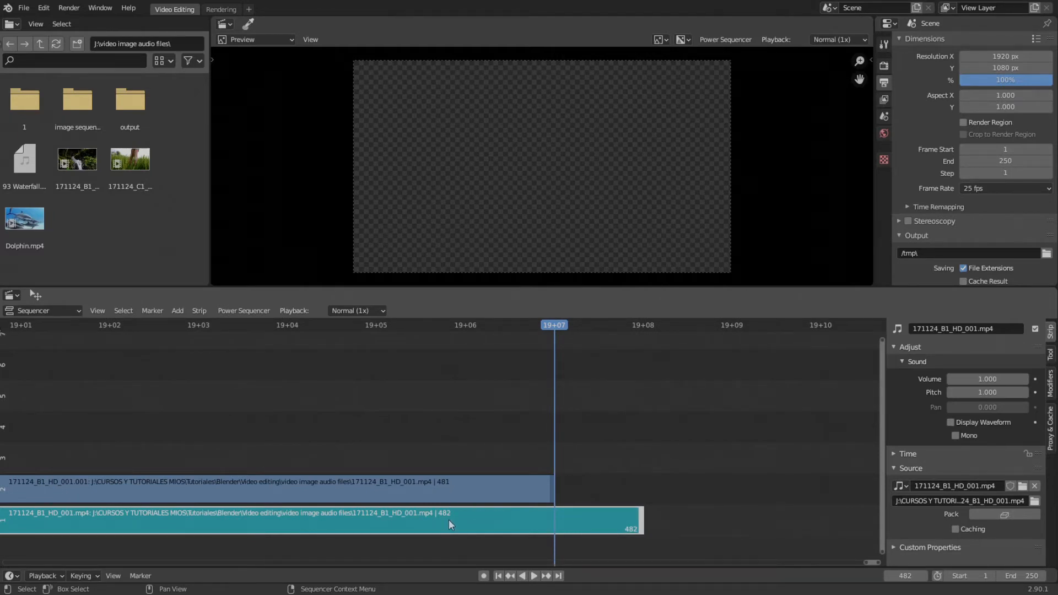
- Collapse the audio strip's Source settings and expand its Time settings to examine the channel, start, duration and end values
{"action": "scroll", "coordinate": [529, 501], "scroll_direction": "right", "scroll_amount": 1, "text": "ctrl"}
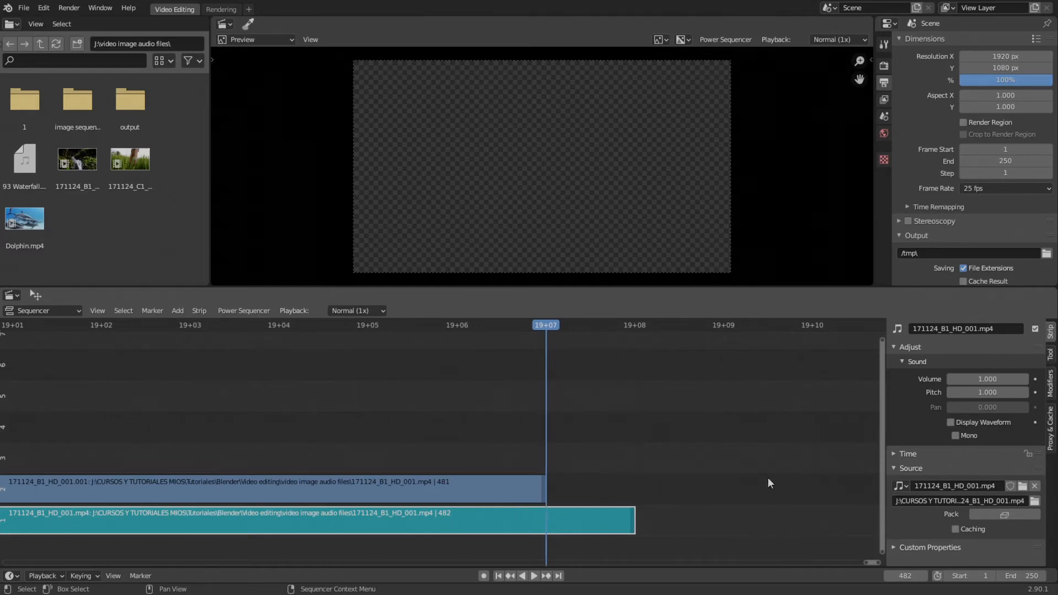
{"action": "left_click", "coordinate": [892, 468]}
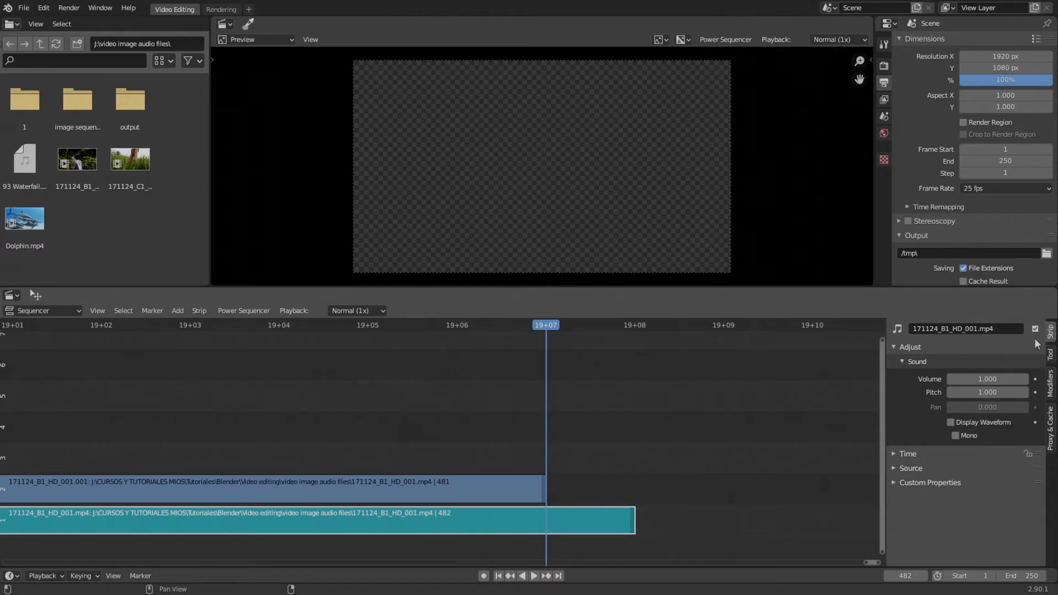
{"action": "left_click", "coordinate": [892, 454]}
{"action": "scroll", "coordinate": [908, 488], "scroll_direction": "down", "scroll_amount": 3}
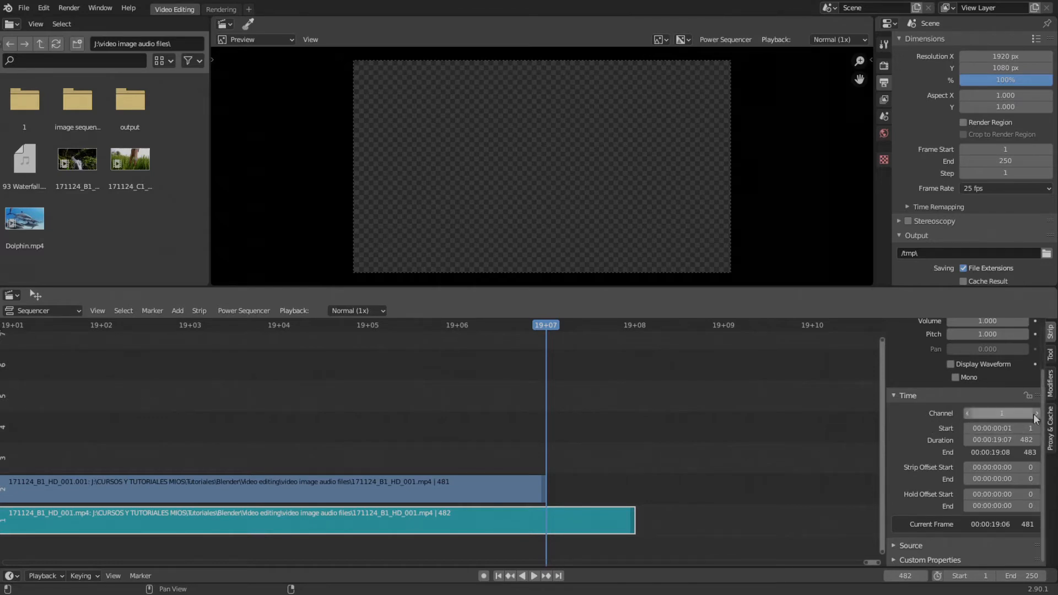
{"action": "left_click_drag", "start_coordinate": [974, 415], "coordinate": [948, 416]}
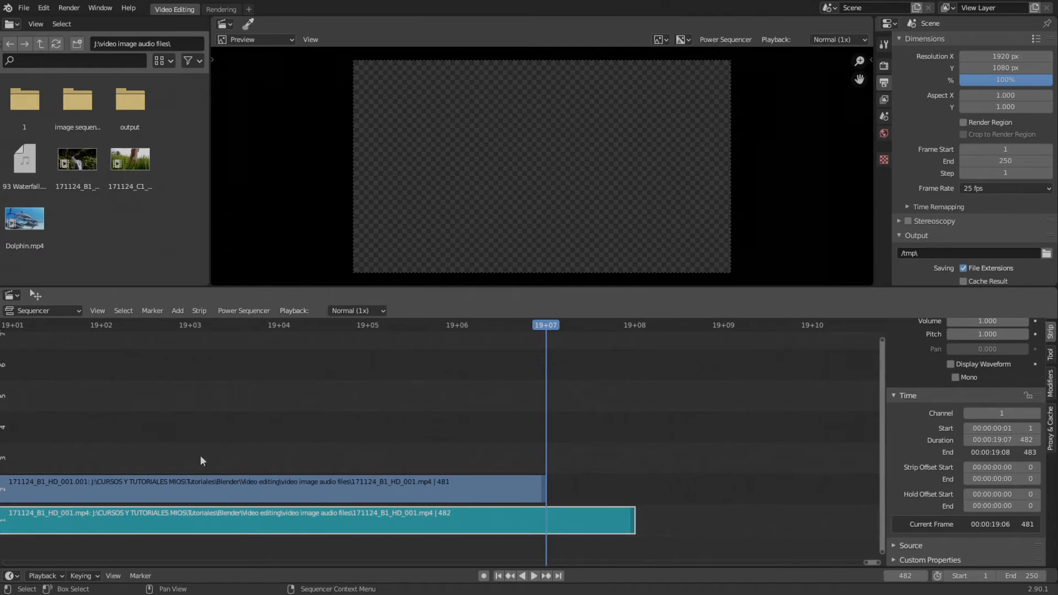
{"action": "middle_click_drag", "start_coordinate": [200, 458], "coordinate": [335, 442]}
{"action": "scroll", "coordinate": [314, 463], "scroll_direction": "down", "scroll_amount": 4}
{"action": "middle_click_drag", "start_coordinate": [274, 472], "coordinate": [317, 436]}
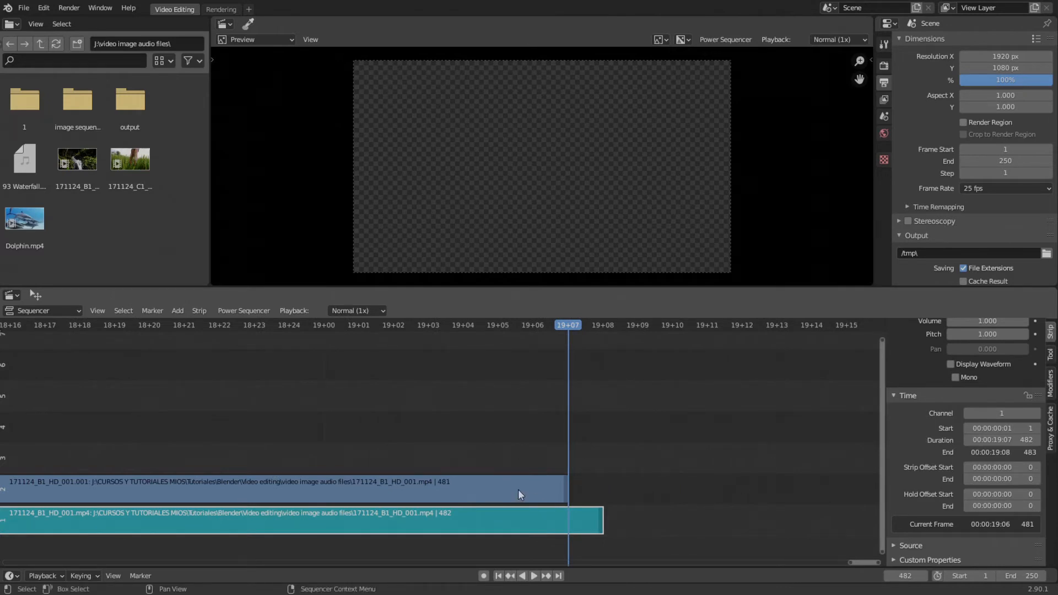
- Shift the audio strip forward in time by raising its Start value to frame 17
{"action": "key", "text": "Home"}
{"action": "scroll", "coordinate": [352, 484], "scroll_direction": "up", "scroll_amount": 2}
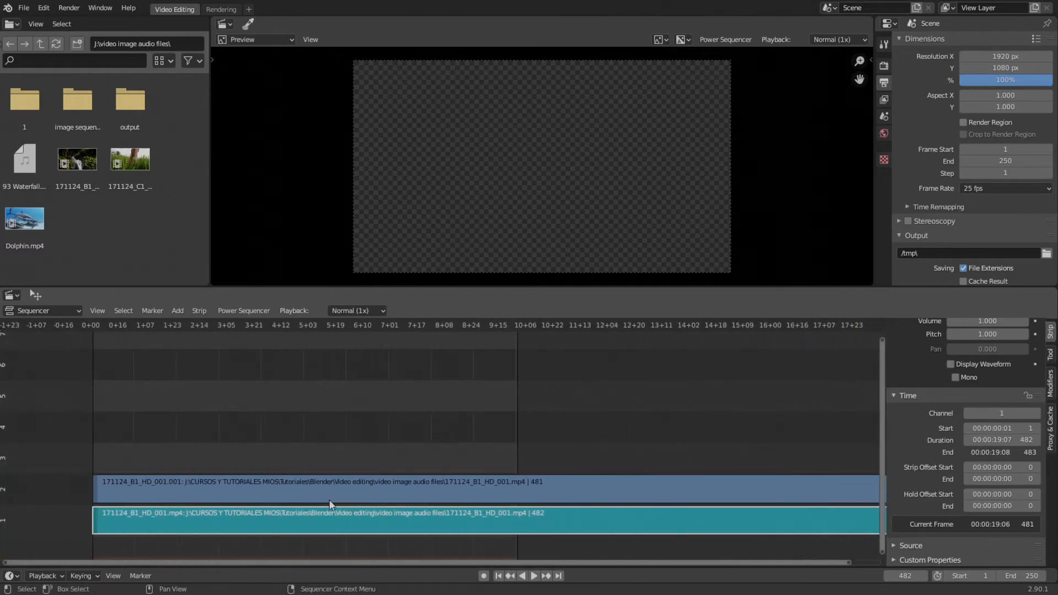
{"action": "scroll", "coordinate": [303, 479], "scroll_direction": "down", "scroll_amount": 1}
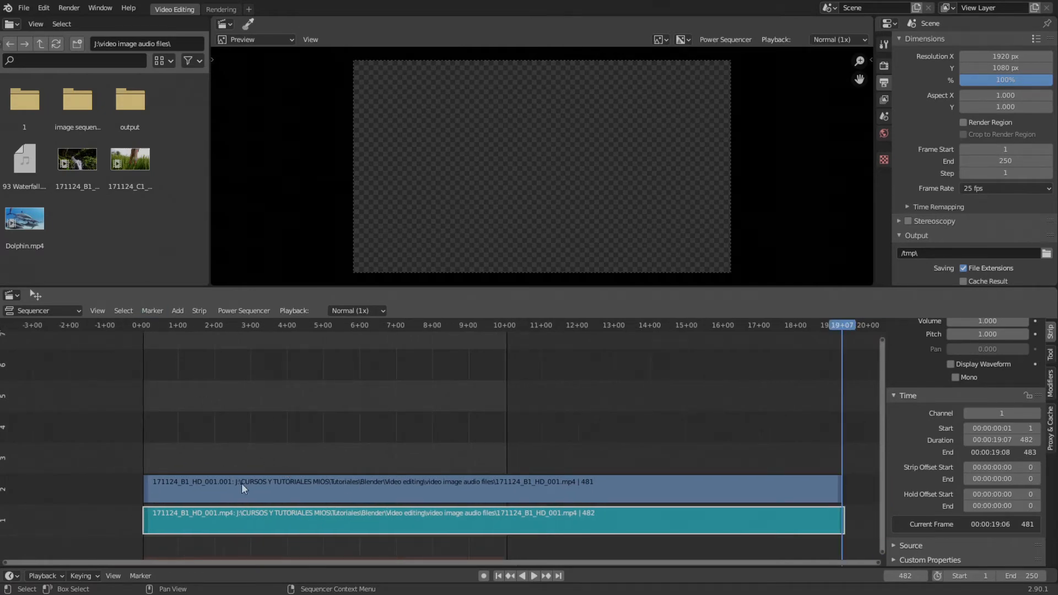
{"action": "scroll", "coordinate": [241, 483], "scroll_direction": "right", "scroll_amount": 1, "text": "ctrl"}
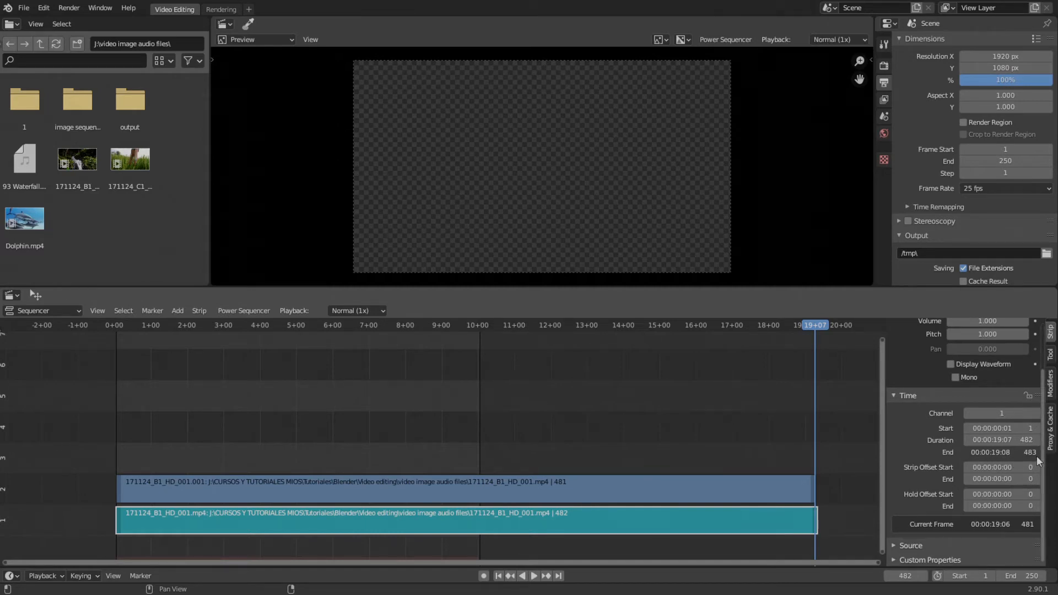
{"action": "left_click", "coordinate": [1039, 428]}
{"action": "left_click", "coordinate": [1039, 429]}
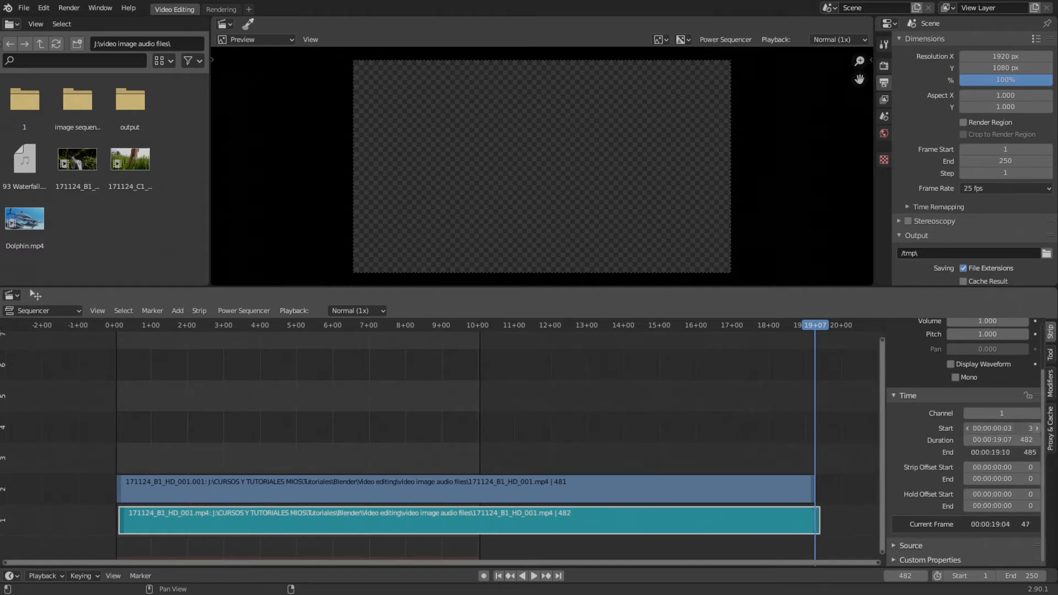
{"action": "left_click", "coordinate": [1039, 428]}
{"action": "left_click", "coordinate": [1039, 428]}
{"action": "left_click", "coordinate": [1039, 428]}
{"action": "left_click", "coordinate": [1039, 428]}
{"action": "double_click", "coordinate": [1038, 428]}
{"action": "left_click", "coordinate": [1038, 428]}
{"action": "double_click", "coordinate": [1038, 428]}
{"action": "left_click", "coordinate": [1038, 428]}
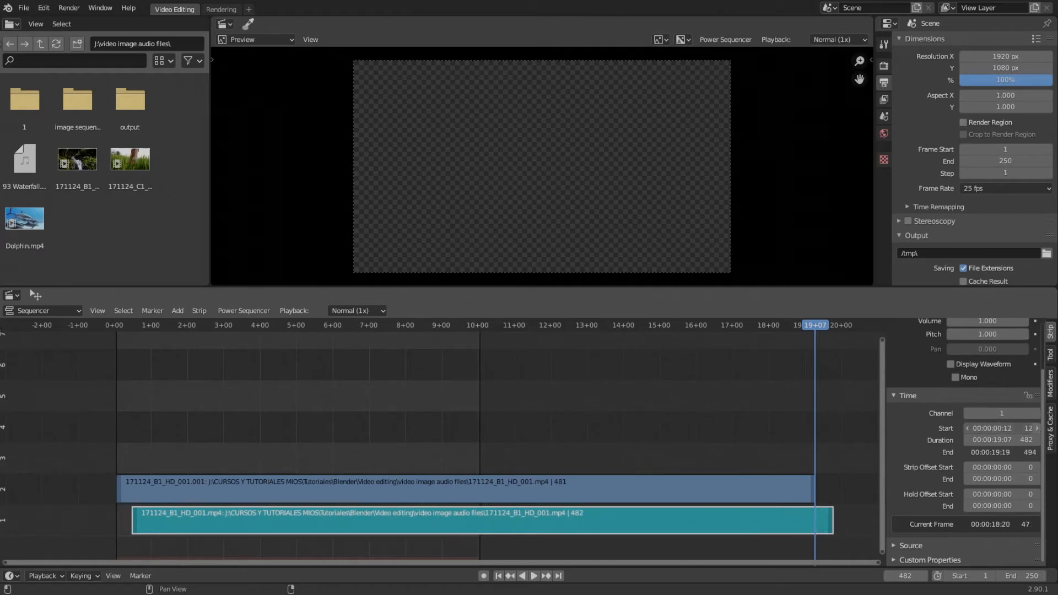
{"action": "double_click", "coordinate": [1038, 428]}
{"action": "double_click", "coordinate": [1038, 429]}
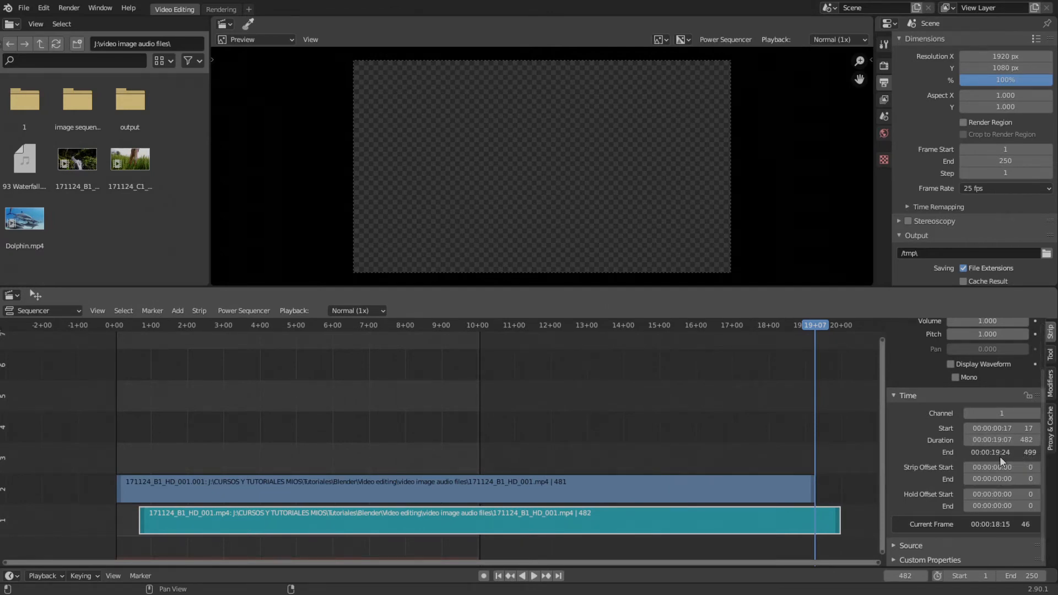
- Lower the audio strip's Start value to frame 11, and set it back to 1
{"action": "left_click", "coordinate": [967, 428]}
{"action": "left_click", "coordinate": [967, 428]}
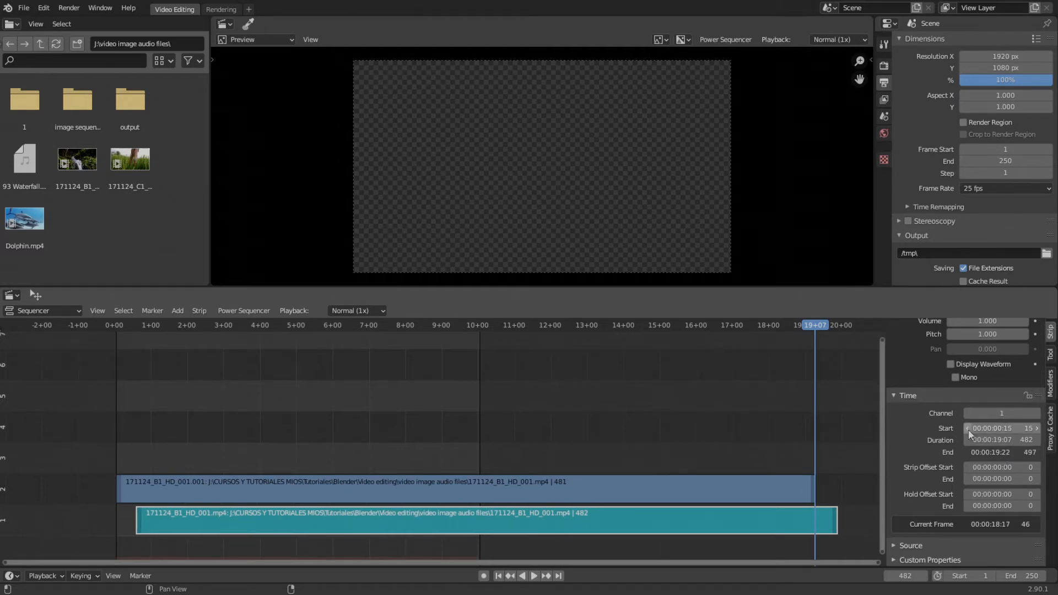
{"action": "left_click", "coordinate": [967, 428]}
{"action": "left_click", "coordinate": [968, 428]}
{"action": "left_click", "coordinate": [968, 428]}
{"action": "left_click", "coordinate": [968, 428]}
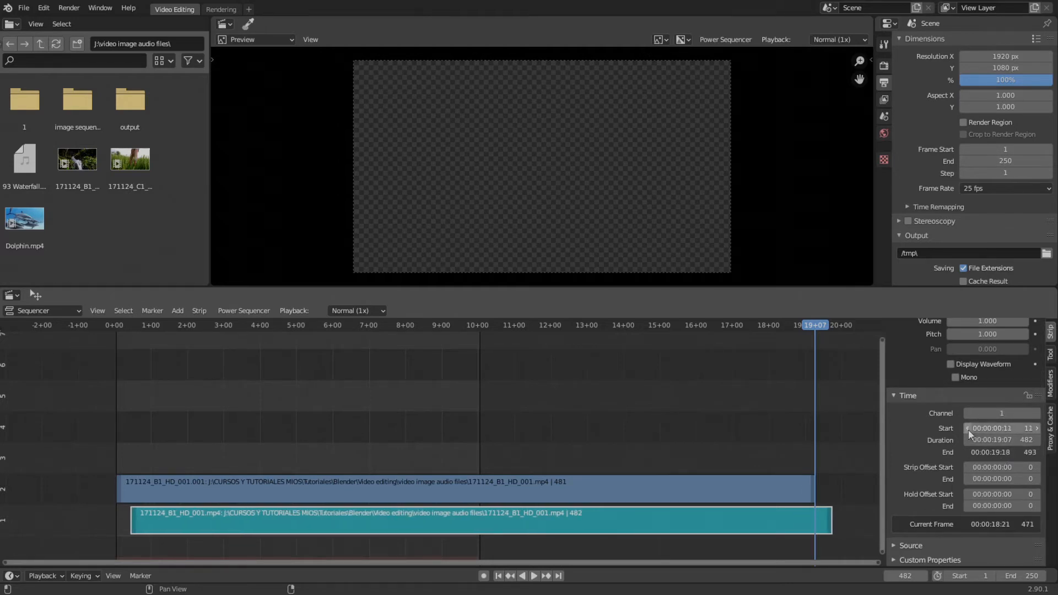
{"action": "left_click", "coordinate": [1025, 429]}
{"action": "type", "text": "1"}
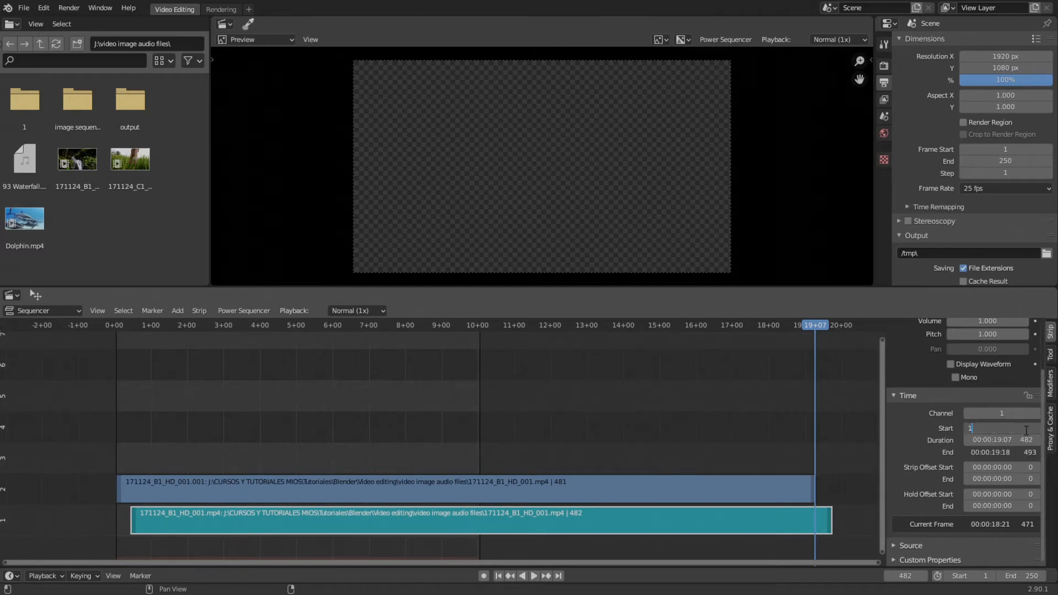
{"action": "key", "text": "Return"}
- Trim the audio strip's end back to frame 400, and reset its Strip Offset End to 0
{"action": "middle_click_drag", "start_coordinate": [639, 467], "coordinate": [615, 465]}
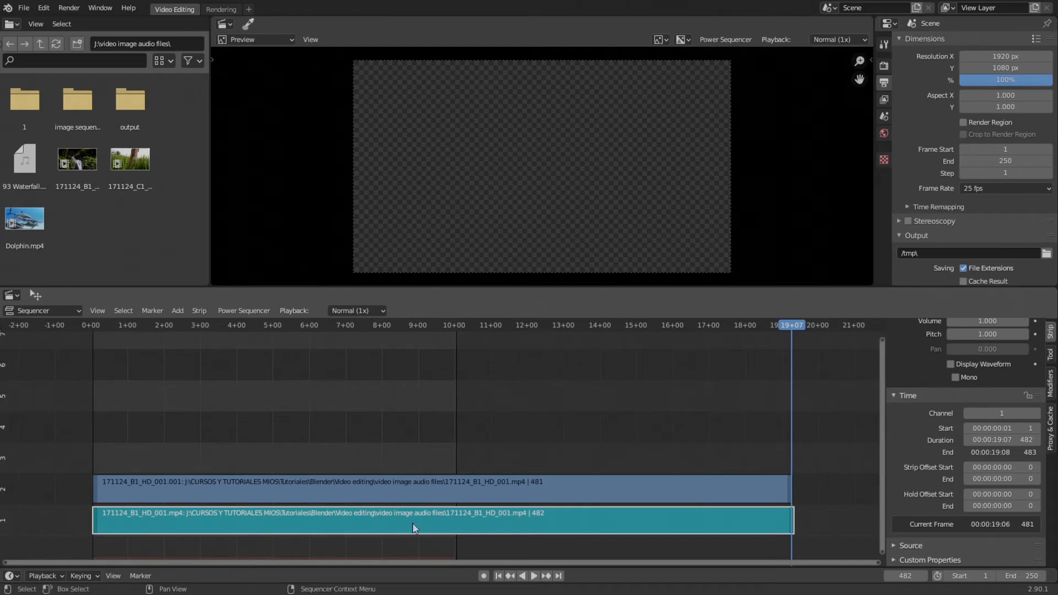
{"action": "scroll", "coordinate": [414, 524], "scroll_direction": "down", "scroll_amount": 2}
{"action": "middle_click_drag", "start_coordinate": [423, 527], "coordinate": [458, 530]}
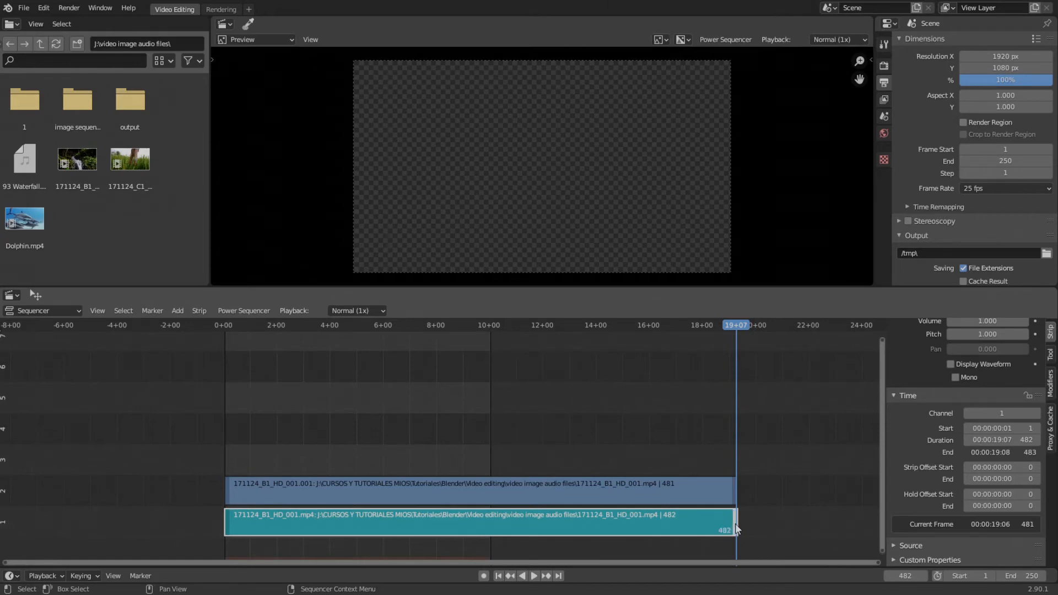
{"action": "left_click_drag", "start_coordinate": [735, 523], "coordinate": [650, 524]}
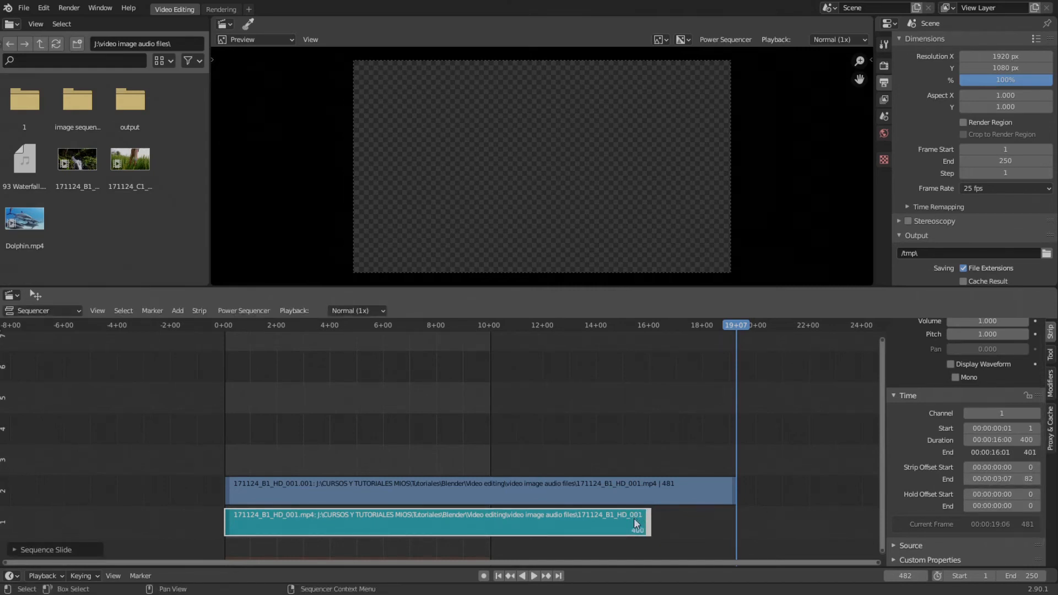
{"action": "scroll", "coordinate": [677, 517], "scroll_direction": "up", "scroll_amount": 2}
{"action": "mouse_move", "coordinate": [600, 518]}
{"action": "middle_mouse_down"}
{"action": "mouse_move", "coordinate": [677, 517]}
{"action": "mouse_move", "coordinate": [616, 517]}
{"action": "middle_mouse_up"}
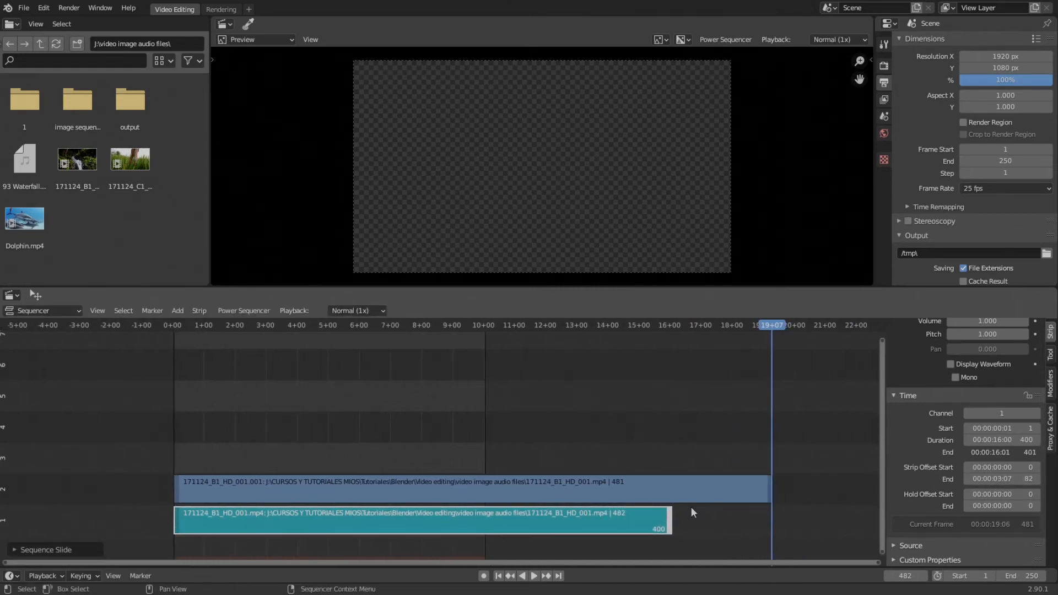
{"action": "double_click", "coordinate": [1022, 479]}
{"action": "type", "text": "0"}
{"action": "key", "text": "Return"}
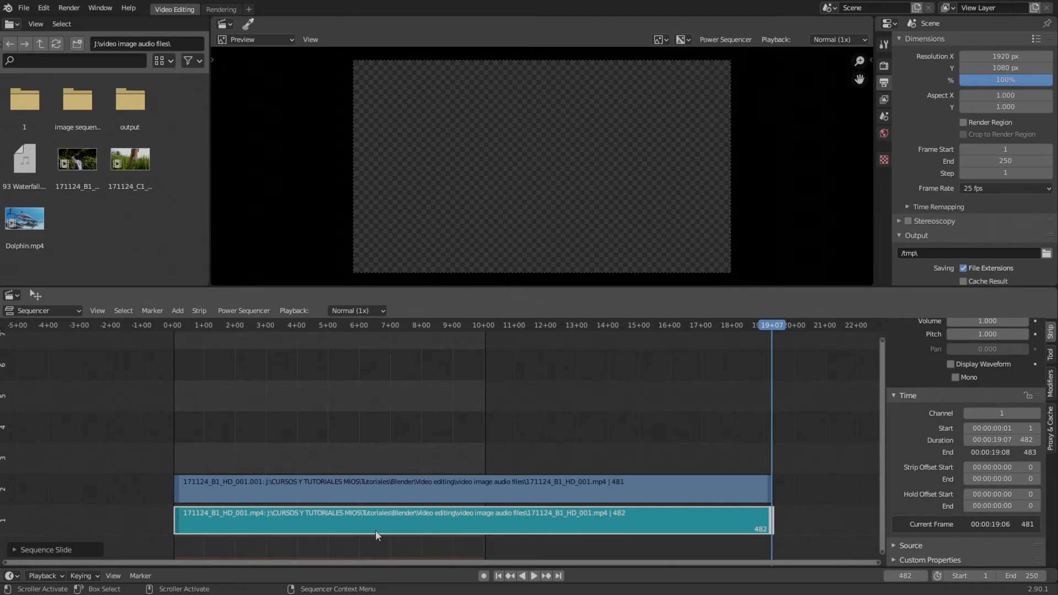
- Set the audio strip's Strip Offset Start to 254 frames, and reset it to 0
{"action": "mouse_move", "coordinate": [1001, 468]}
{"action": "left_mouse_down"}
{"action": "mouse_move", "coordinate": [1053, 467]}
{"action": "mouse_move", "coordinate": [953, 467]}
{"action": "mouse_move", "coordinate": [1031, 467]}
{"action": "mouse_move", "coordinate": [1022, 467]}
{"action": "left_mouse_up"}
{"action": "middle_click_drag", "start_coordinate": [546, 471], "coordinate": [308, 446]}
{"action": "scroll", "coordinate": [473, 472], "scroll_direction": "up", "scroll_amount": 6}
{"action": "scroll", "coordinate": [333, 444], "scroll_direction": "up", "scroll_amount": 6}
{"action": "scroll", "coordinate": [386, 473], "scroll_direction": "down", "scroll_amount": 5}
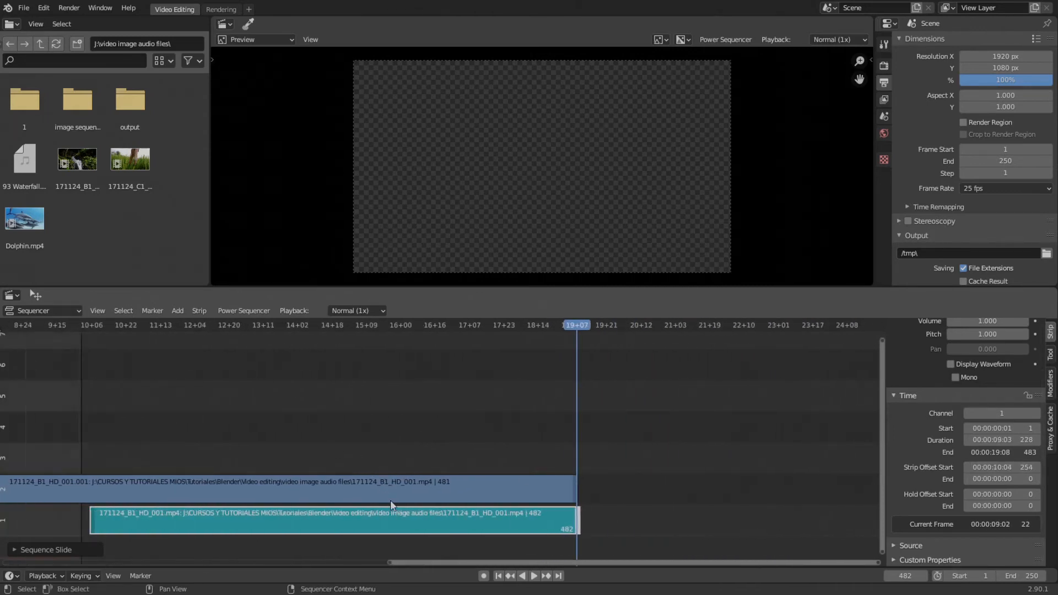
{"action": "double_click", "coordinate": [1009, 468]}
{"action": "type", "text": "0"}
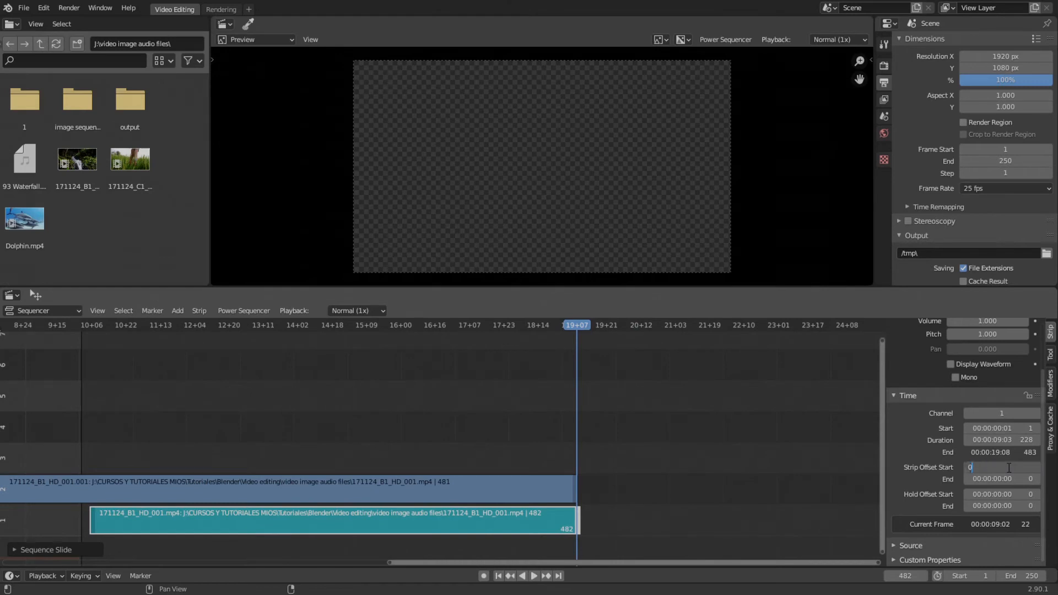
{"action": "key", "text": "Return"}
- Try adjusting the audio strip's Hold Offset Start and Strip Offset End, cancelling the changes
{"action": "scroll", "coordinate": [546, 513], "scroll_direction": "down", "scroll_amount": 2}
{"action": "middle_click_drag", "start_coordinate": [625, 504], "coordinate": [746, 505]}
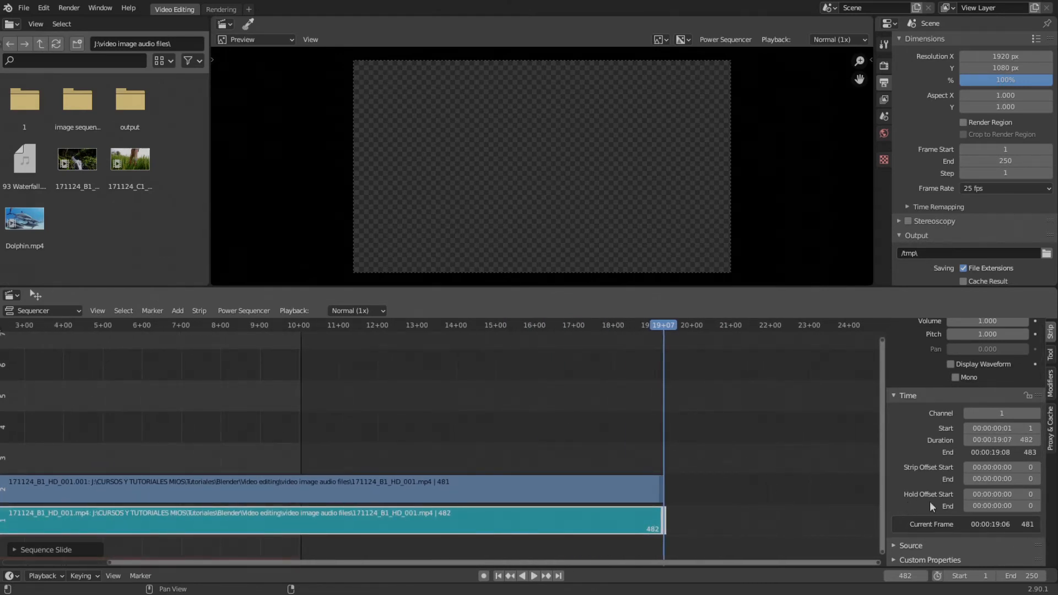
{"action": "mouse_move", "coordinate": [991, 494]}
{"action": "left_mouse_down"}
{"action": "mouse_move", "coordinate": [1052, 495]}
{"action": "mouse_move", "coordinate": [1006, 494]}
{"action": "left_mouse_up"}
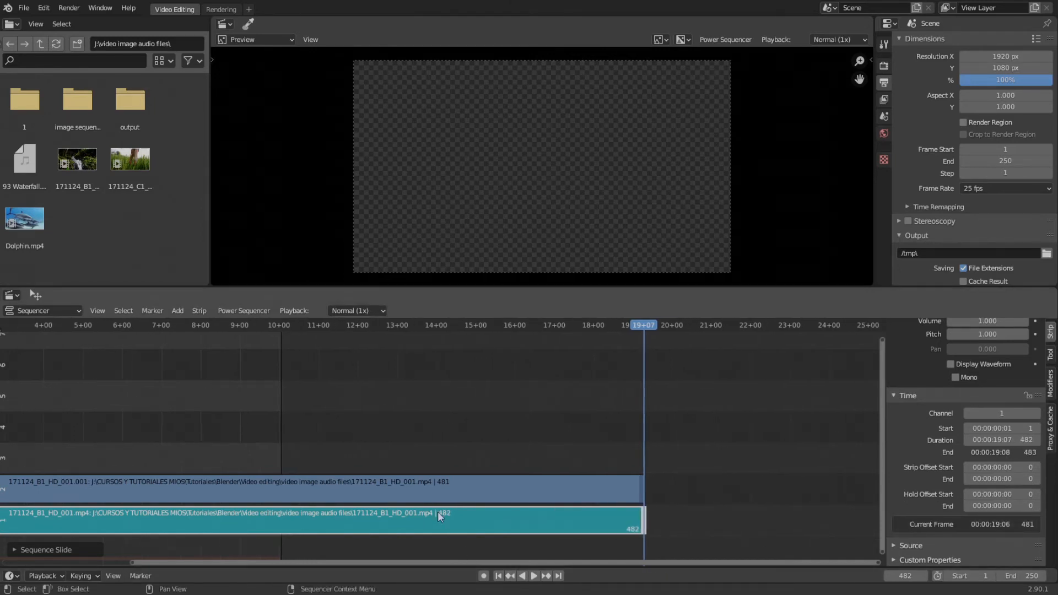
{"action": "scroll", "coordinate": [437, 511], "scroll_direction": "up", "scroll_amount": 3}
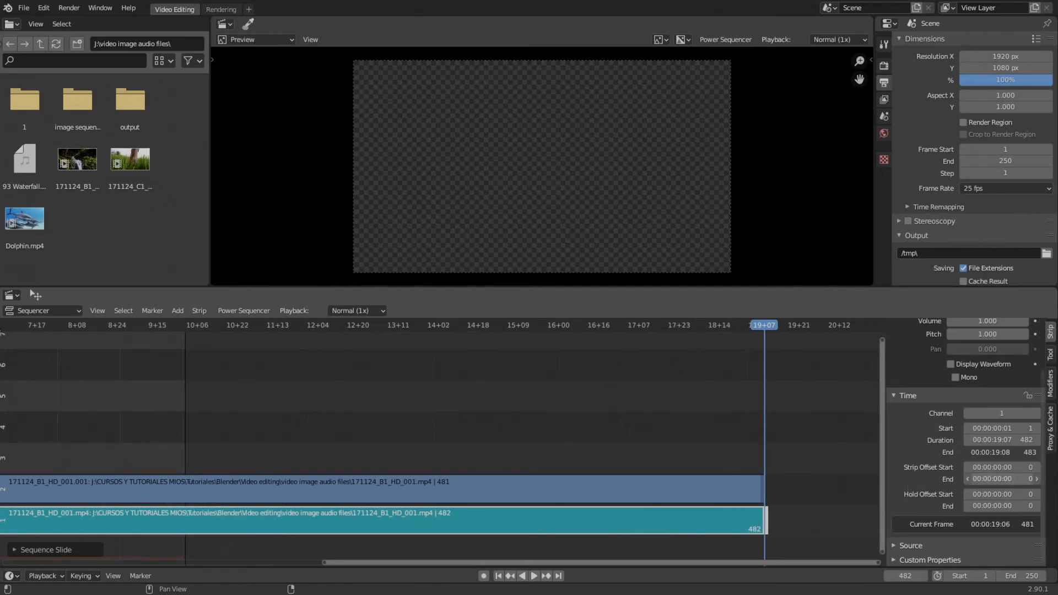
{"action": "mouse_move", "coordinate": [1002, 479]}
{"action": "left_mouse_down"}
{"action": "mouse_move", "coordinate": [1053, 479]}
{"action": "mouse_move", "coordinate": [1001, 479]}
{"action": "left_mouse_up"}
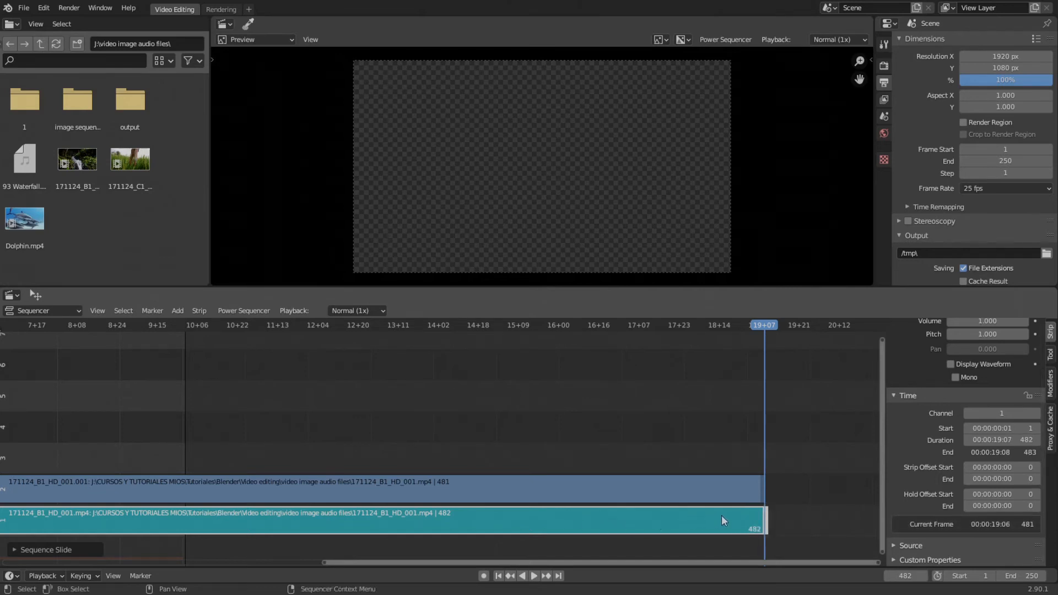
{"action": "scroll", "coordinate": [722, 514], "scroll_direction": "up", "scroll_amount": 1}
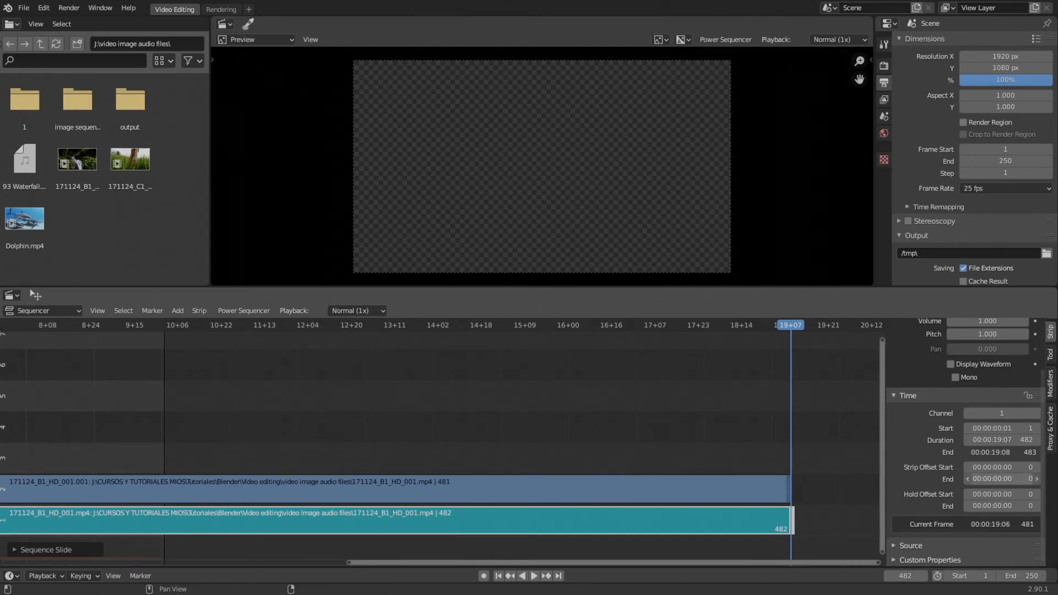
{"action": "left_click_drag", "start_coordinate": [997, 479], "coordinate": [1035, 478]}
{"action": "key", "text": "Escape"}
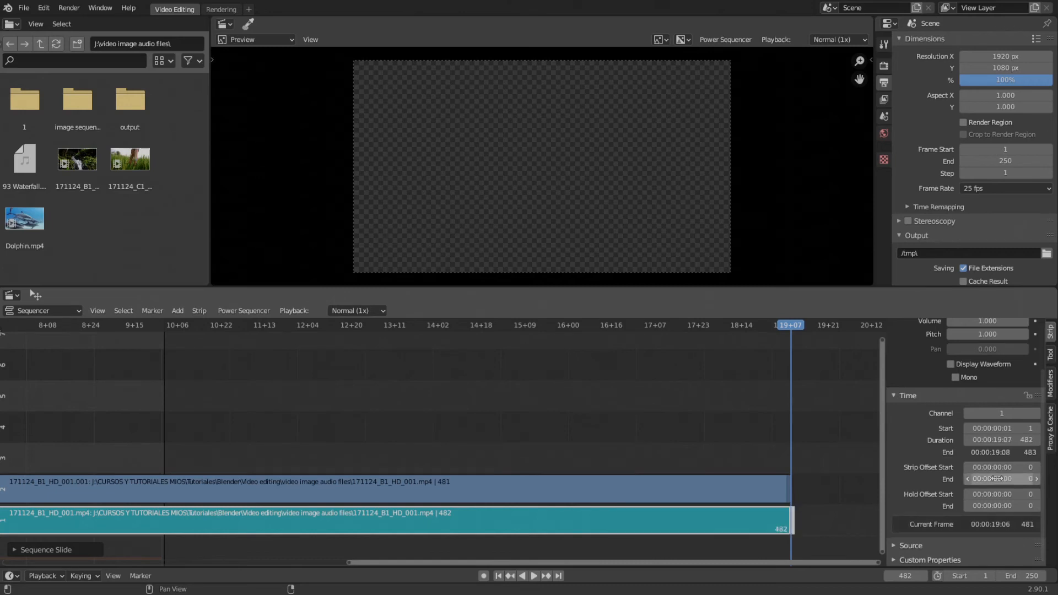
- Raise the audio strip's Hold Offset End to 107 frames, and reset it to 0
{"action": "left_click_drag", "start_coordinate": [984, 506], "coordinate": [844, 504]}
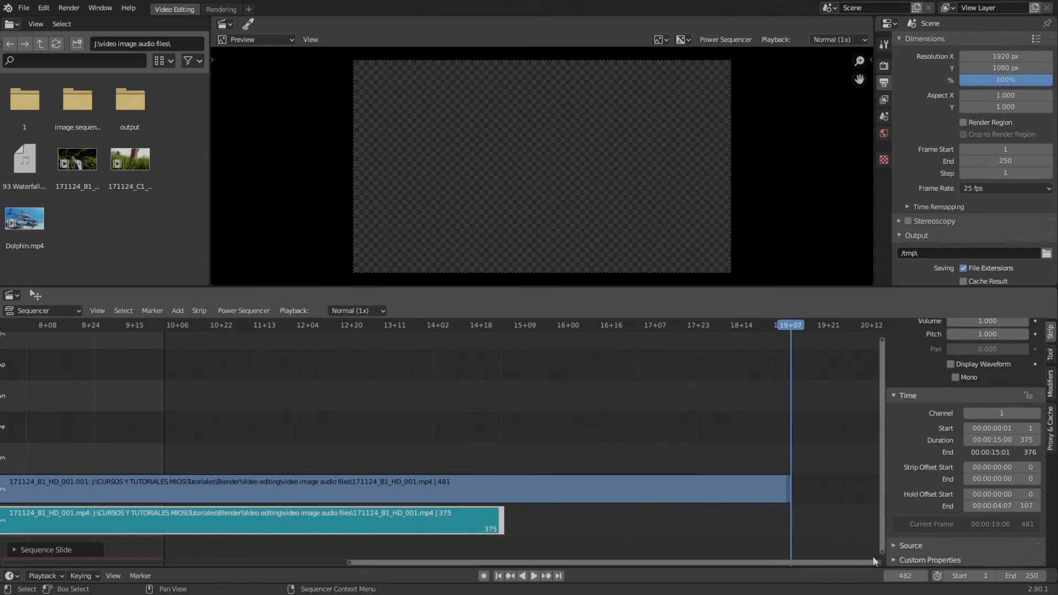
{"action": "left_click", "coordinate": [994, 506]}
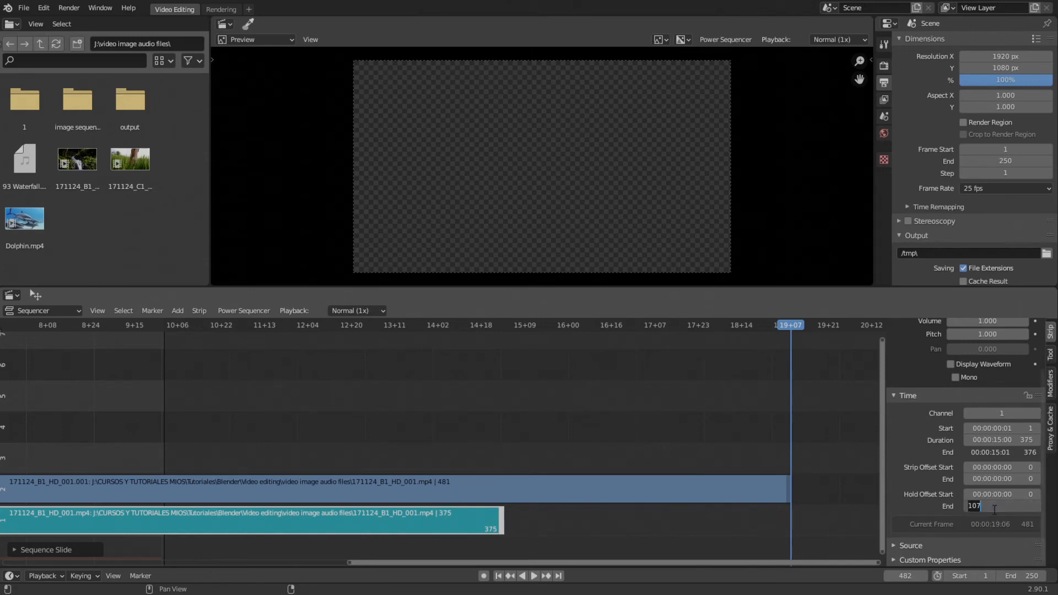
{"action": "type", "text": "0"}
{"action": "key", "text": "Return"}
- Set the audio strip's Hold Offset End to 1 frame so it ends level with the video strip
{"action": "middle_click_drag", "start_coordinate": [731, 471], "coordinate": [491, 460]}
{"action": "scroll", "coordinate": [592, 477], "scroll_direction": "up", "scroll_amount": 5}
{"action": "scroll", "coordinate": [492, 460], "scroll_direction": "up", "scroll_amount": 4}
{"action": "middle_click_drag", "start_coordinate": [565, 481], "coordinate": [550, 514]}
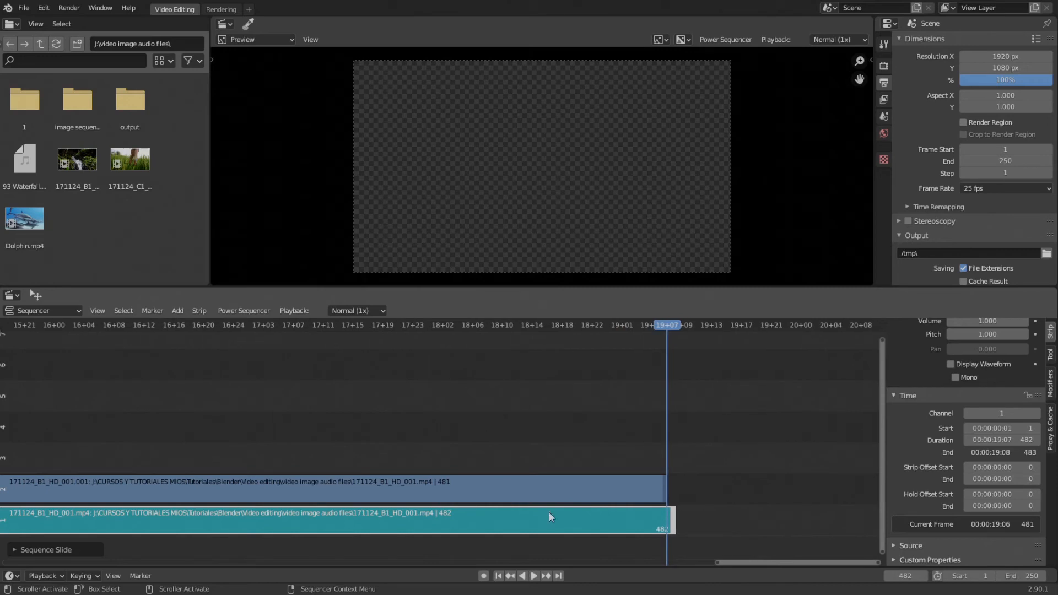
{"action": "left_click", "coordinate": [1037, 507]}
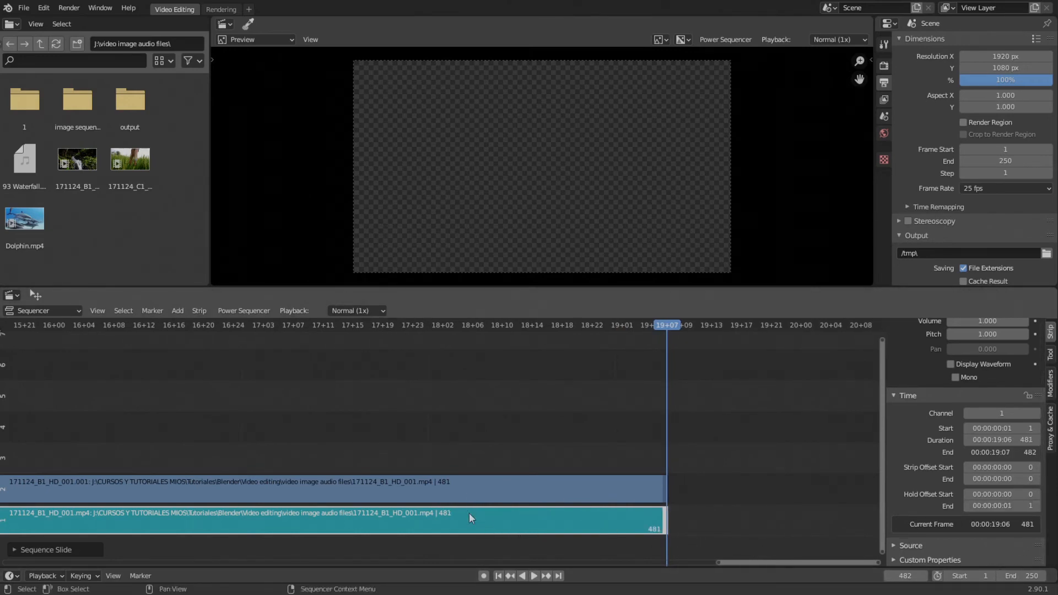
- Examine the ends of the video and audio strips at the 19+07 playhead and compare their lengths
{"action": "scroll", "coordinate": [469, 514], "scroll_direction": "down", "scroll_amount": 1}
{"action": "middle_click_drag", "start_coordinate": [458, 515], "coordinate": [590, 497]}
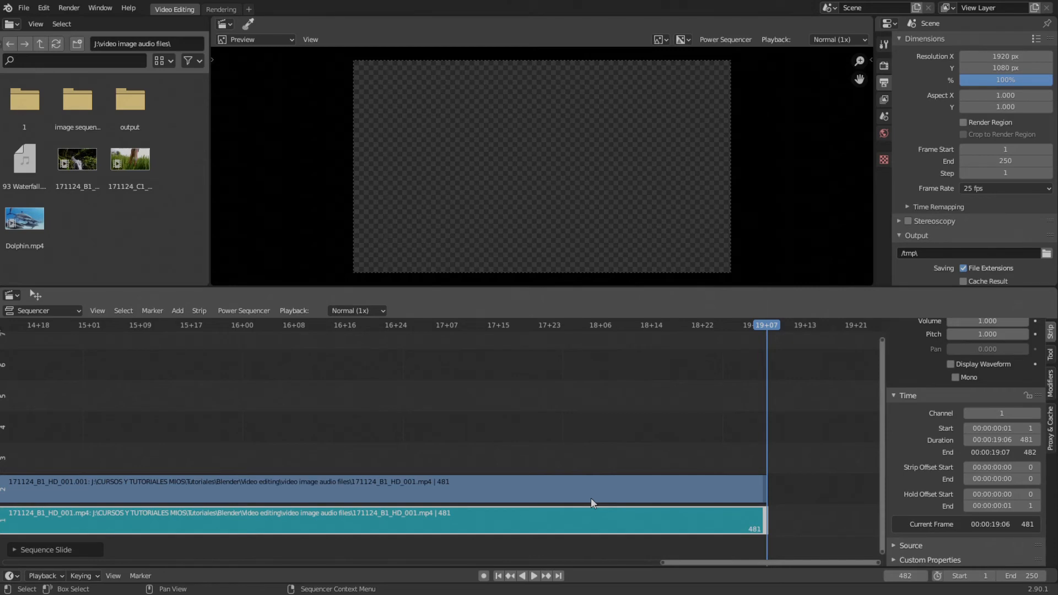
{"action": "scroll", "coordinate": [591, 499], "scroll_direction": "down", "scroll_amount": 5}
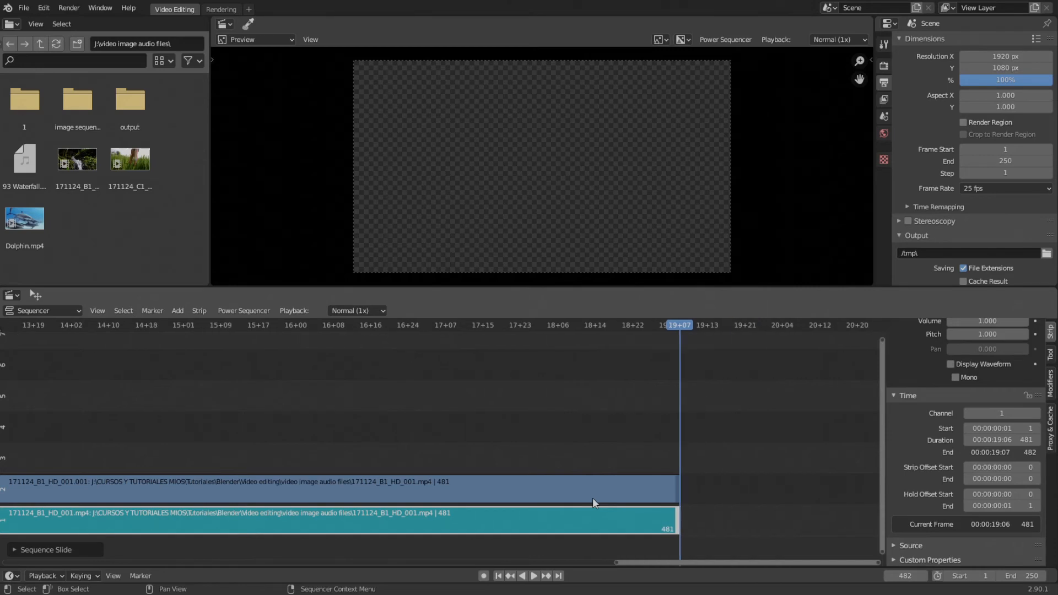
{"action": "middle_click_drag", "start_coordinate": [592, 499], "coordinate": [398, 485]}
{"action": "scroll", "coordinate": [399, 484], "scroll_direction": "up", "scroll_amount": 8}
{"action": "middle_click_drag", "start_coordinate": [555, 478], "coordinate": [525, 475]}
{"action": "scroll", "coordinate": [525, 481], "scroll_direction": "up", "scroll_amount": 3}
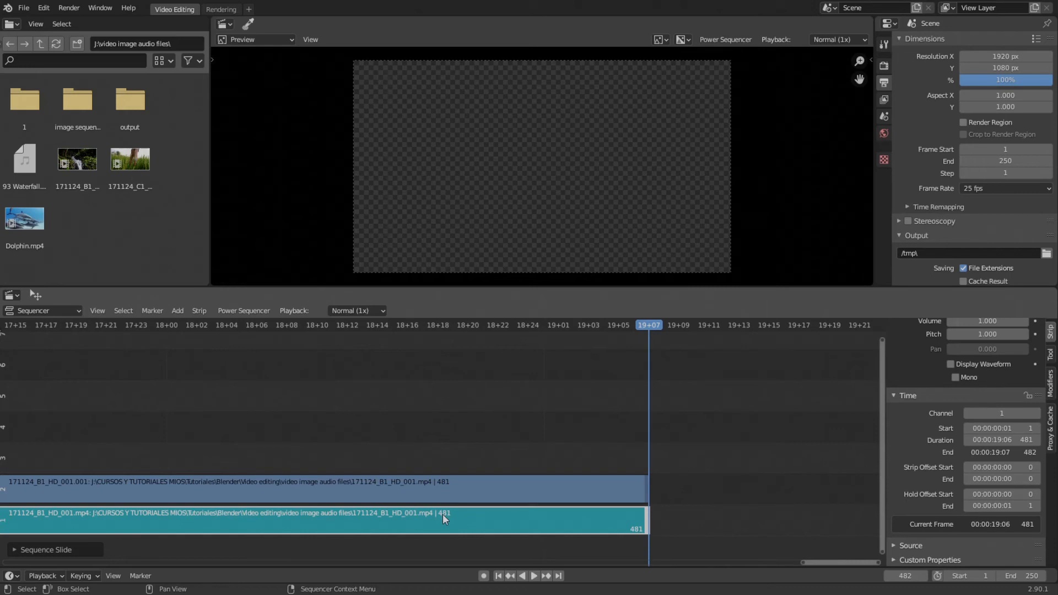
{"action": "middle_click_drag", "start_coordinate": [442, 514], "coordinate": [465, 485]}
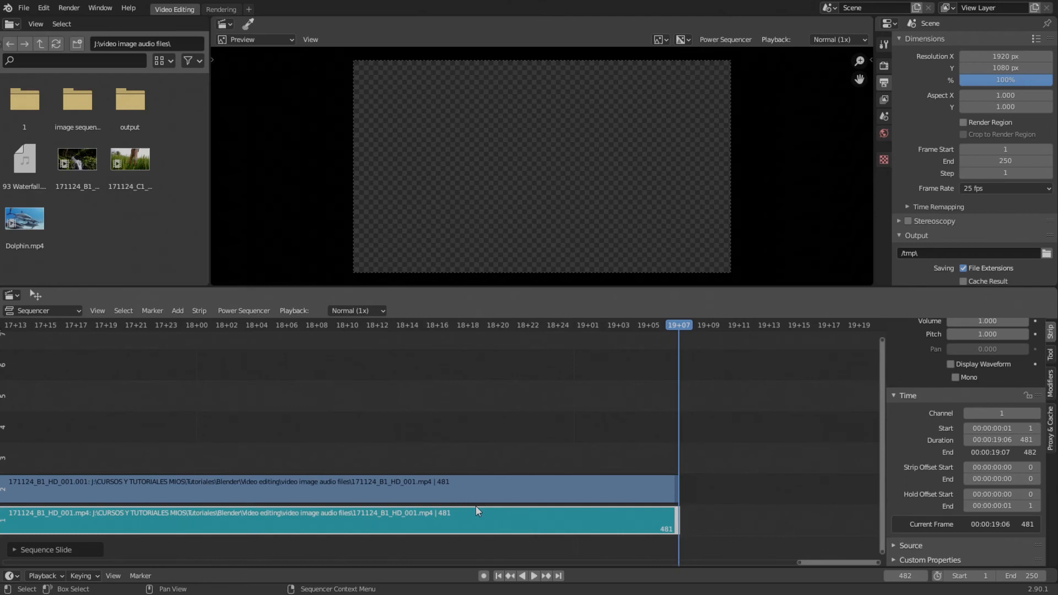
{"action": "middle_click_drag", "start_coordinate": [475, 504], "coordinate": [524, 511], "text": "ctrl"}
{"action": "scroll", "coordinate": [524, 512], "scroll_direction": "down", "scroll_amount": 1}
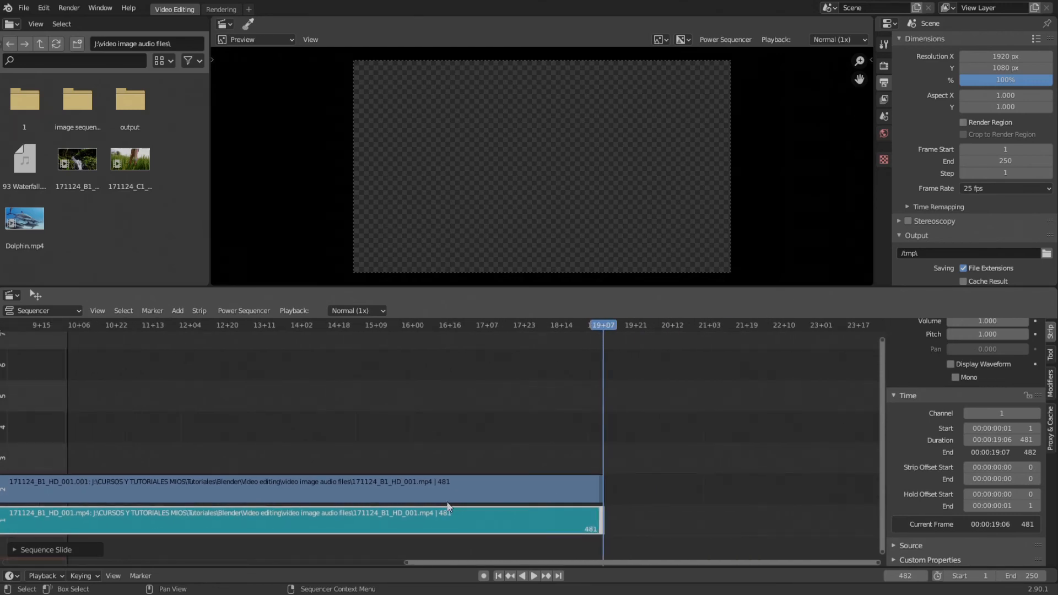
- Select the video strip in channel 2 together with the audio strip in channel 1
{"action": "middle_click_drag", "start_coordinate": [411, 507], "coordinate": [455, 454], "text": "ctrl"}
{"action": "left_click", "coordinate": [405, 479]}
{"action": "left_click", "coordinate": [402, 513], "text": "shift"}
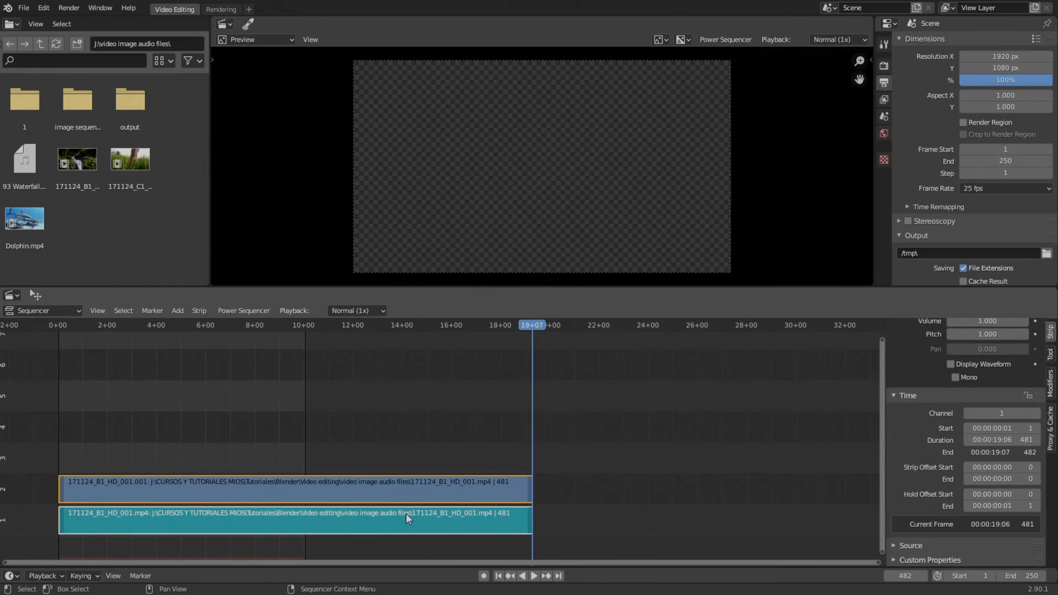